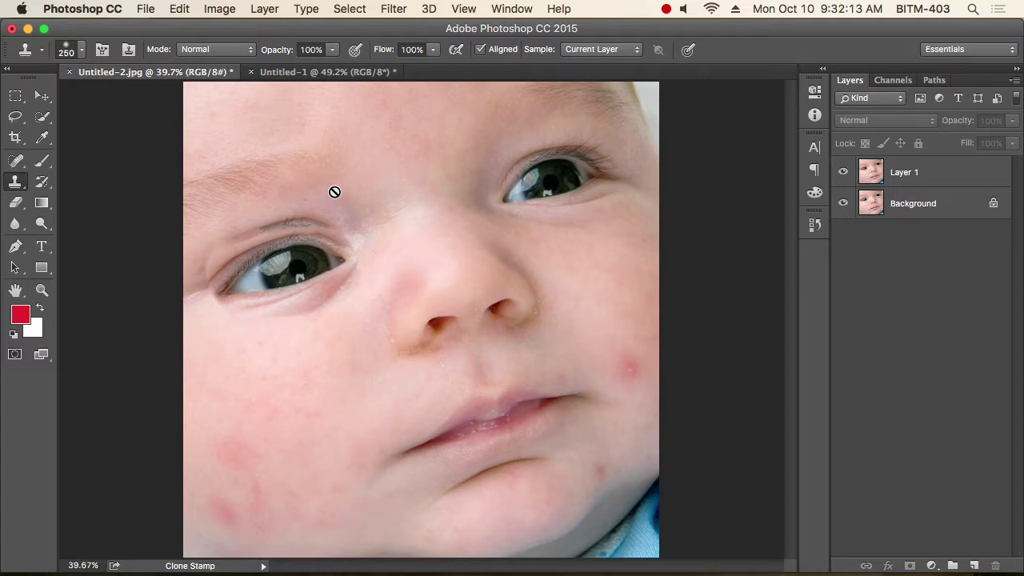
Step: Select Layer 1 and set the Clone Stamp brush size to 150 px
click(989, 175)
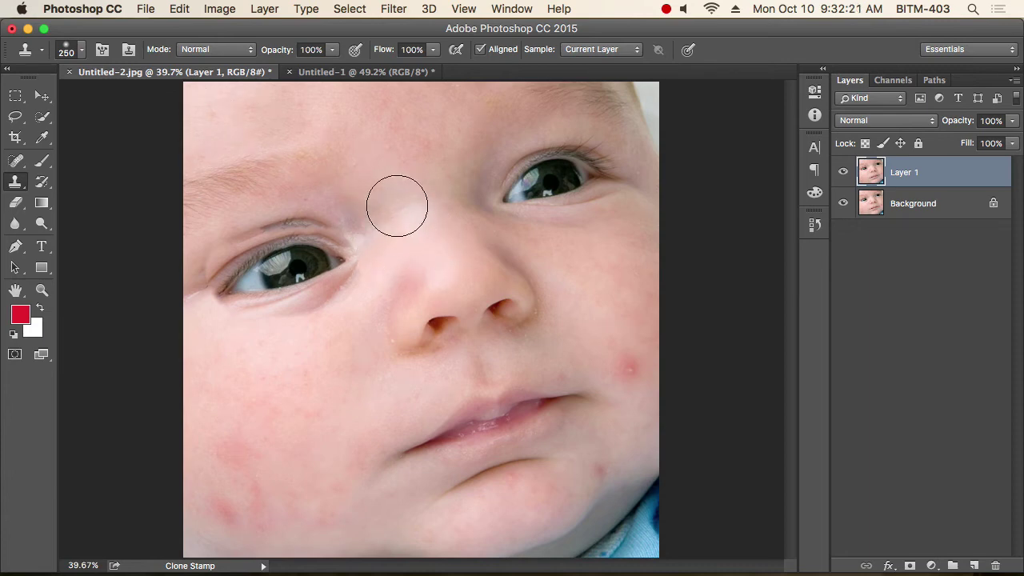
key(bracketright)
key(bracketright)
key(bracketright)
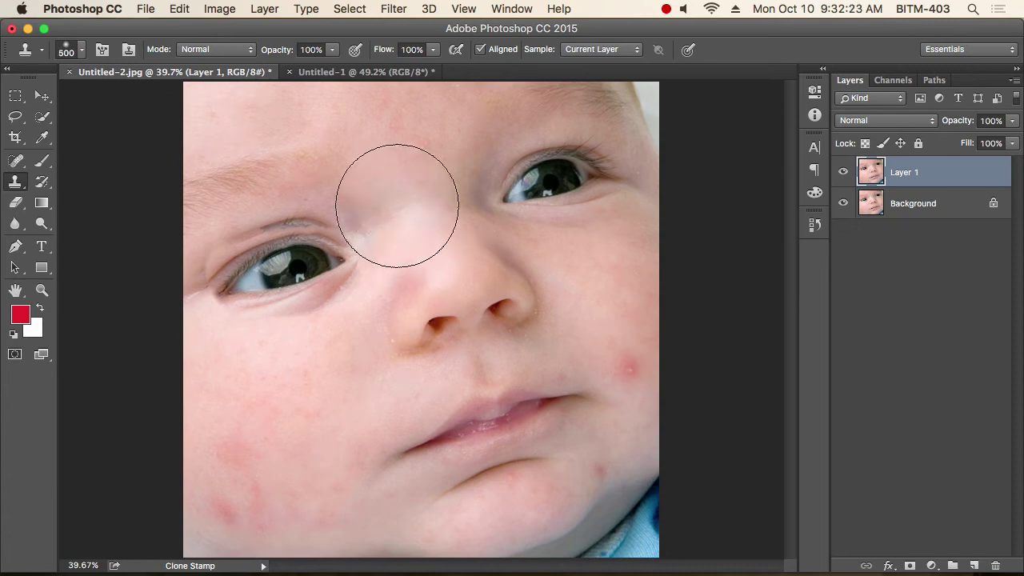
key(bracketleft)
key(bracketleft)
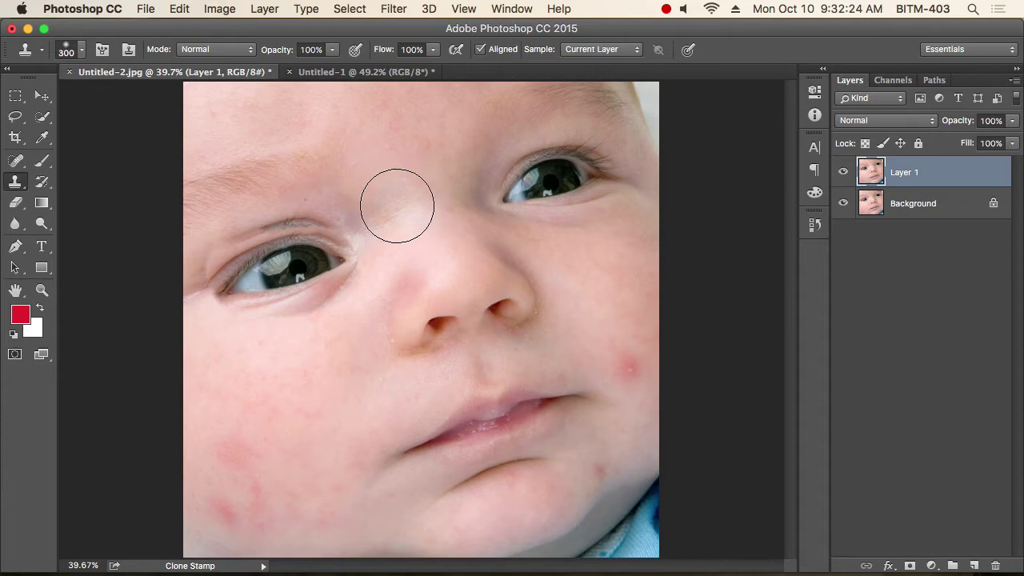
click(83, 52)
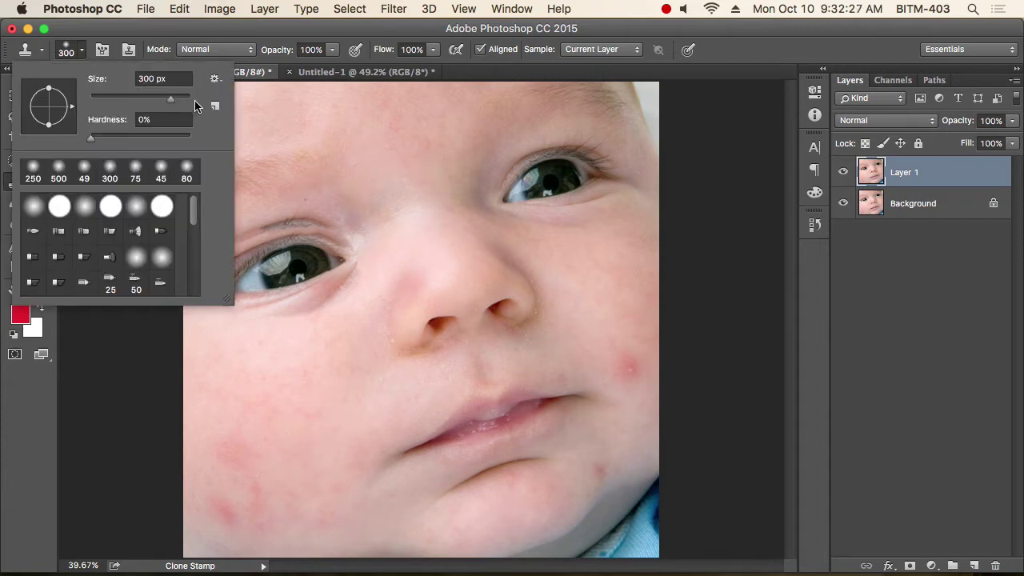
drag(172, 103, 140, 105)
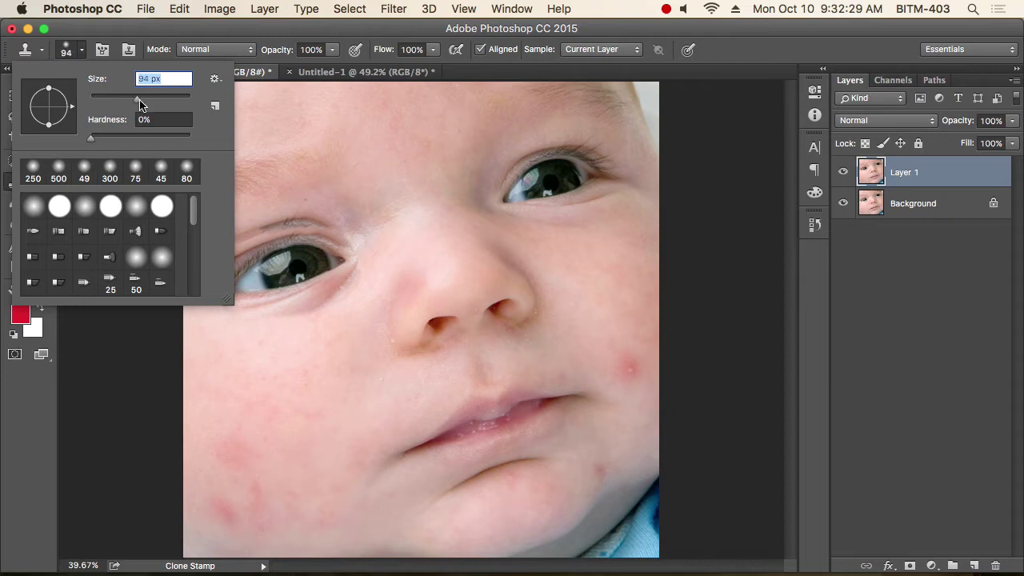
click(80, 52)
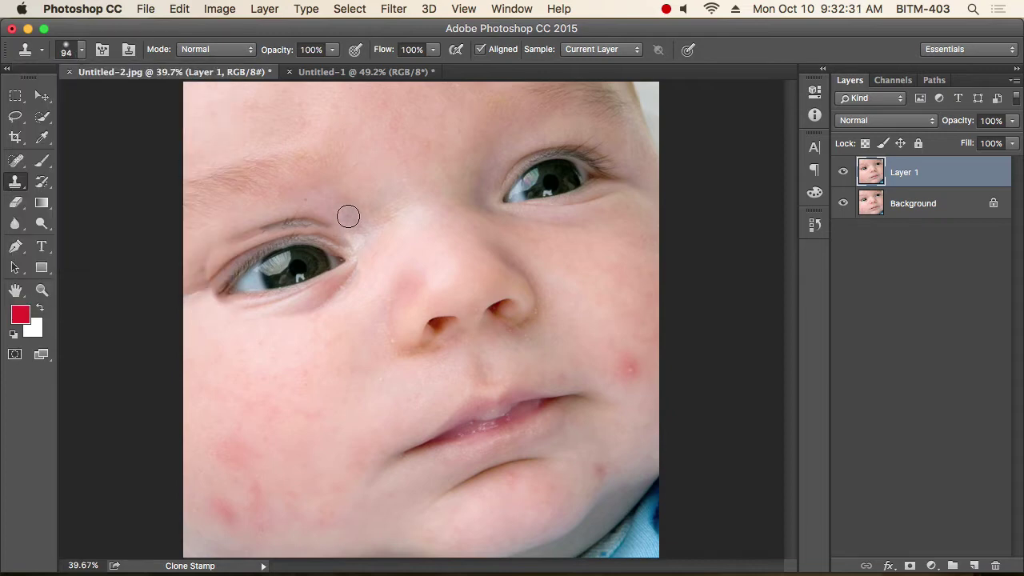
key(bracketright)
key(bracketright)
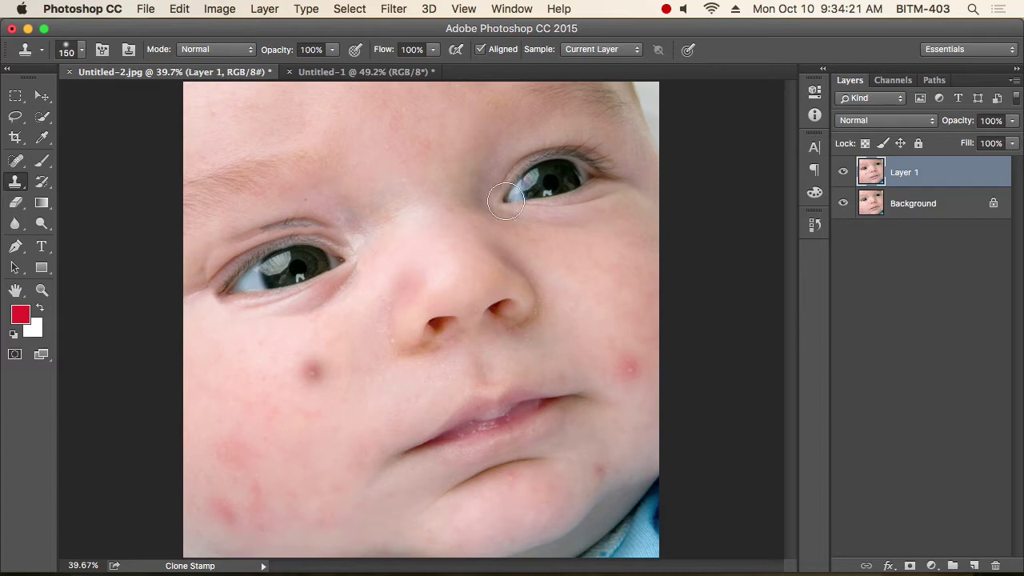
Step: Clone the eye on the image's right side onto the lower left cheek with the Clone Stamp at 100% opacity
click(577, 282)
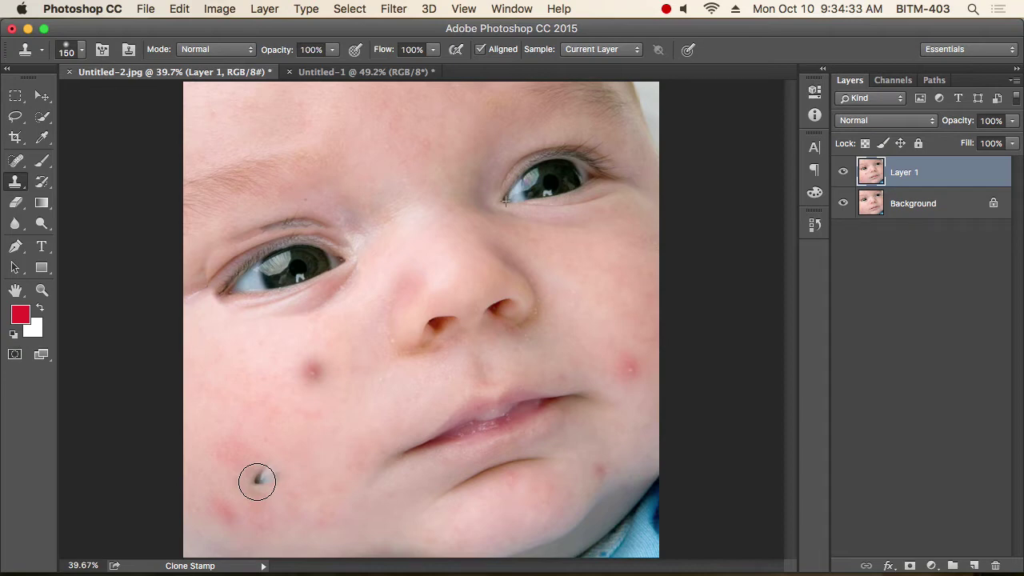
drag(257, 482, 313, 453)
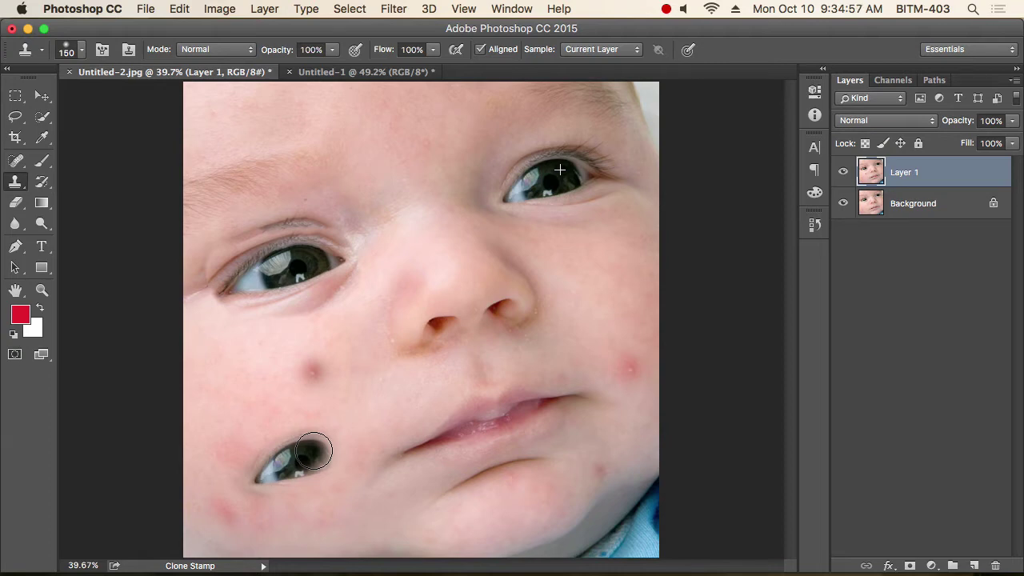
mouse_move(313, 452)
mouse_down()
mouse_move(347, 441)
mouse_move(301, 440)
mouse_move(252, 483)
mouse_move(338, 469)
mouse_move(366, 442)
mouse_move(354, 464)
mouse_move(255, 490)
mouse_move(265, 453)
mouse_move(299, 429)
mouse_move(348, 430)
mouse_up()
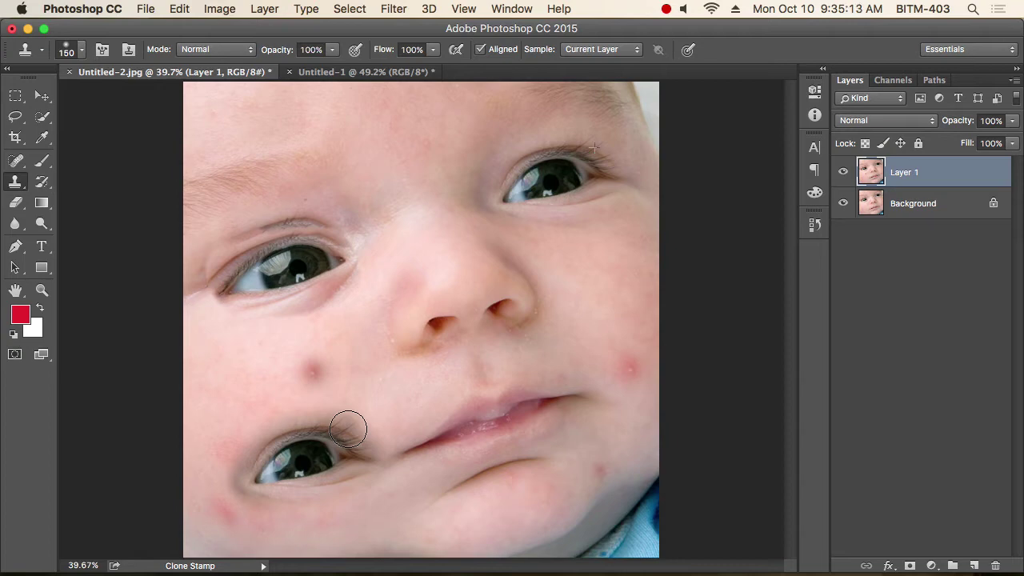
mouse_move(348, 430)
mouse_down()
mouse_move(369, 448)
mouse_move(323, 478)
mouse_move(258, 497)
mouse_up()
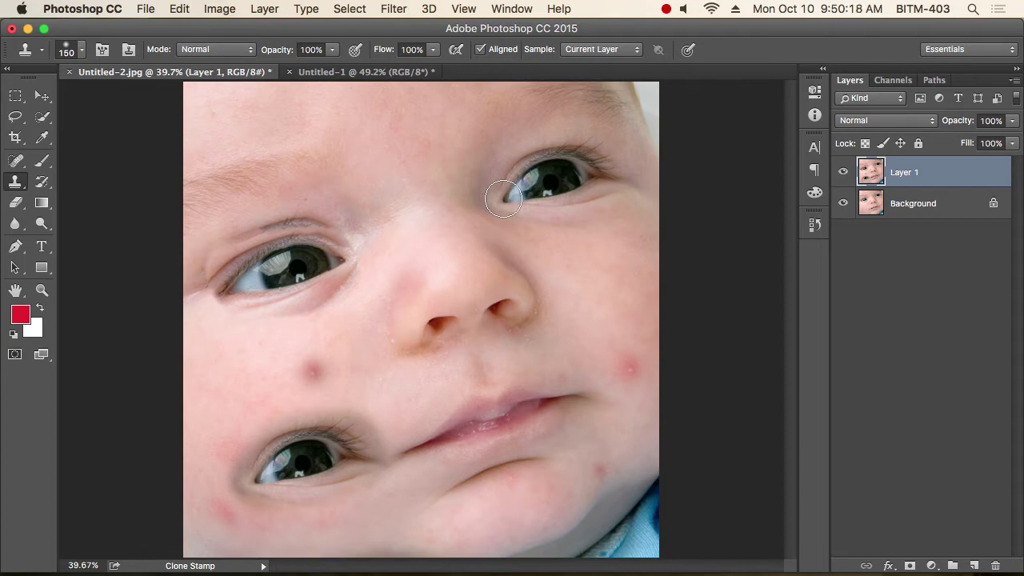
Step: Set the Clone Stamp opacity to 36% and clone the image's right eye onto the cheek just below it
click(331, 50)
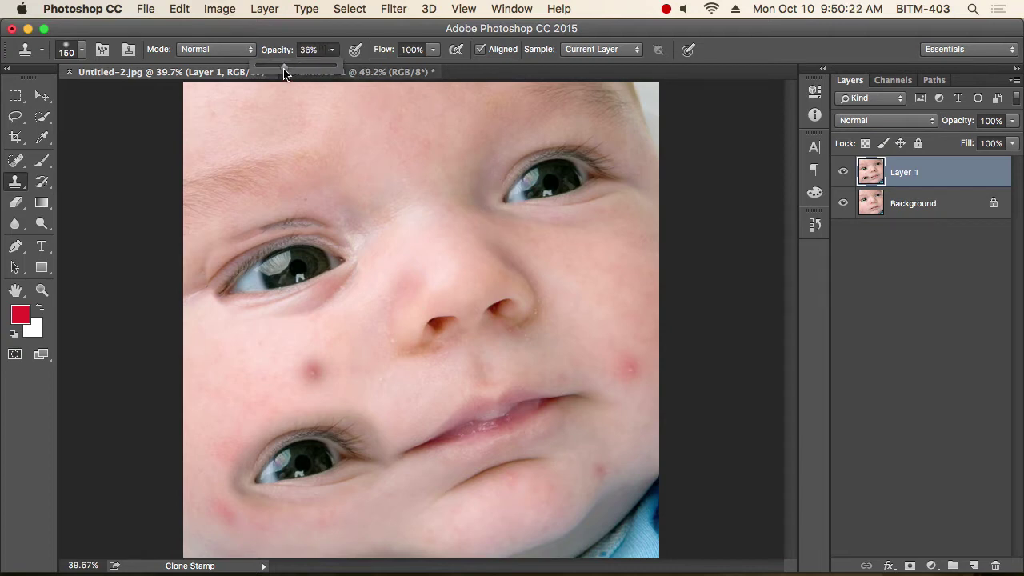
click(333, 51)
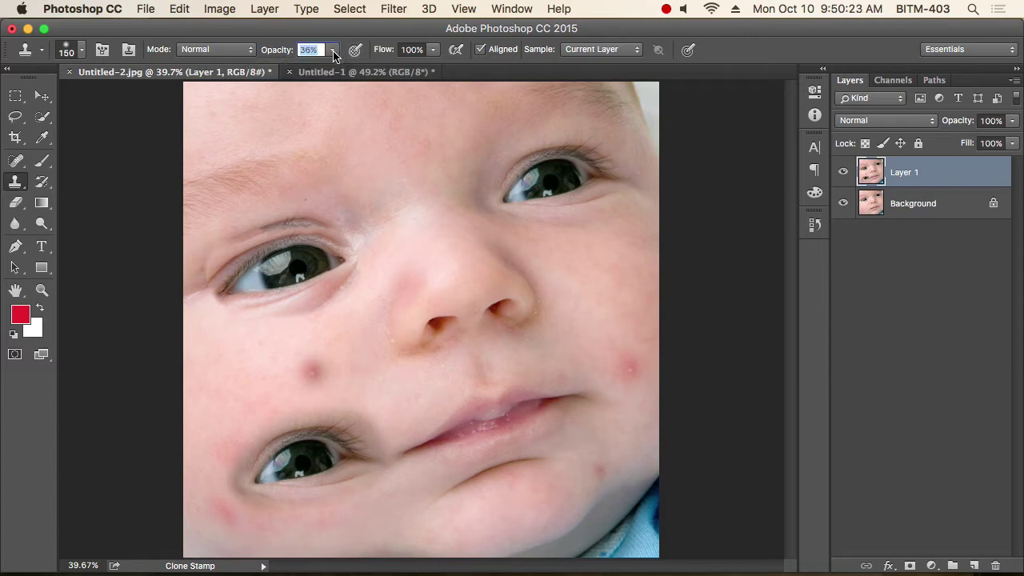
alt+click(506, 200)
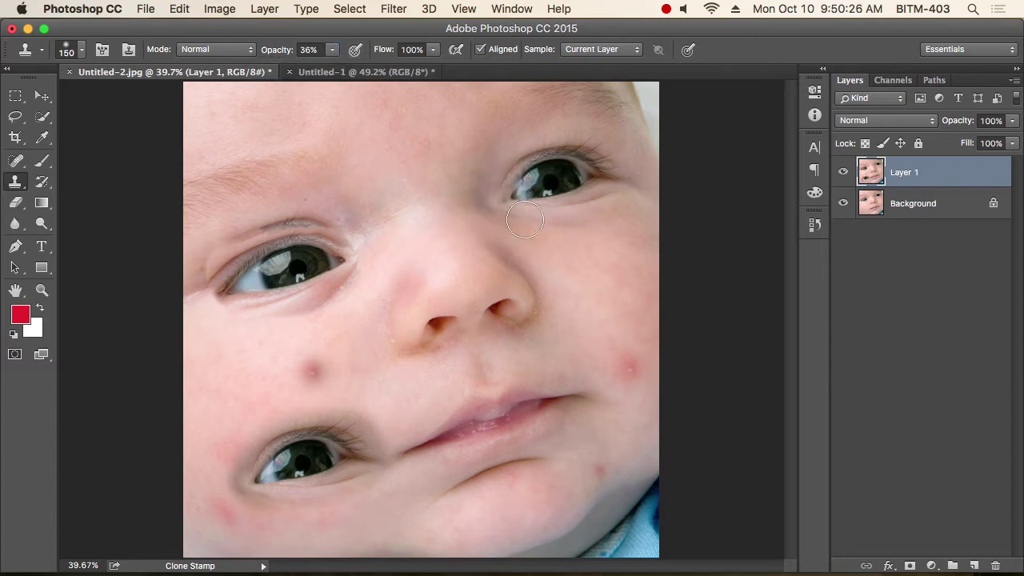
click(568, 277)
mouse_move(575, 286)
mouse_down()
mouse_move(618, 266)
mouse_move(578, 311)
mouse_move(593, 276)
mouse_move(614, 265)
mouse_move(563, 309)
mouse_move(601, 269)
mouse_move(578, 284)
mouse_move(630, 247)
mouse_move(559, 288)
mouse_move(626, 247)
mouse_move(568, 288)
mouse_move(623, 259)
mouse_move(572, 292)
mouse_move(638, 276)
mouse_move(569, 291)
mouse_move(640, 276)
mouse_move(578, 297)
mouse_move(672, 282)
mouse_up()
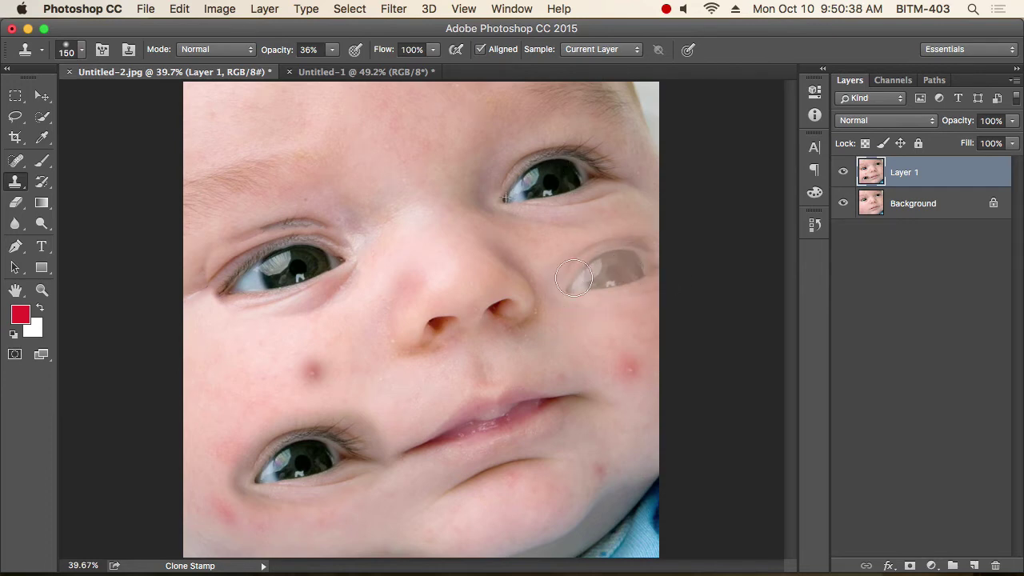
mouse_move(574, 278)
mouse_down()
mouse_move(626, 251)
mouse_move(564, 280)
mouse_move(641, 258)
mouse_move(582, 286)
mouse_move(649, 287)
mouse_move(612, 296)
mouse_move(635, 287)
mouse_move(589, 284)
mouse_move(641, 260)
mouse_move(605, 263)
mouse_move(582, 283)
mouse_move(656, 248)
mouse_move(640, 248)
mouse_move(585, 277)
mouse_move(681, 266)
mouse_move(607, 284)
mouse_up()
mouse_move(581, 269)
mouse_down()
mouse_move(610, 289)
mouse_move(652, 290)
mouse_move(616, 299)
mouse_up()
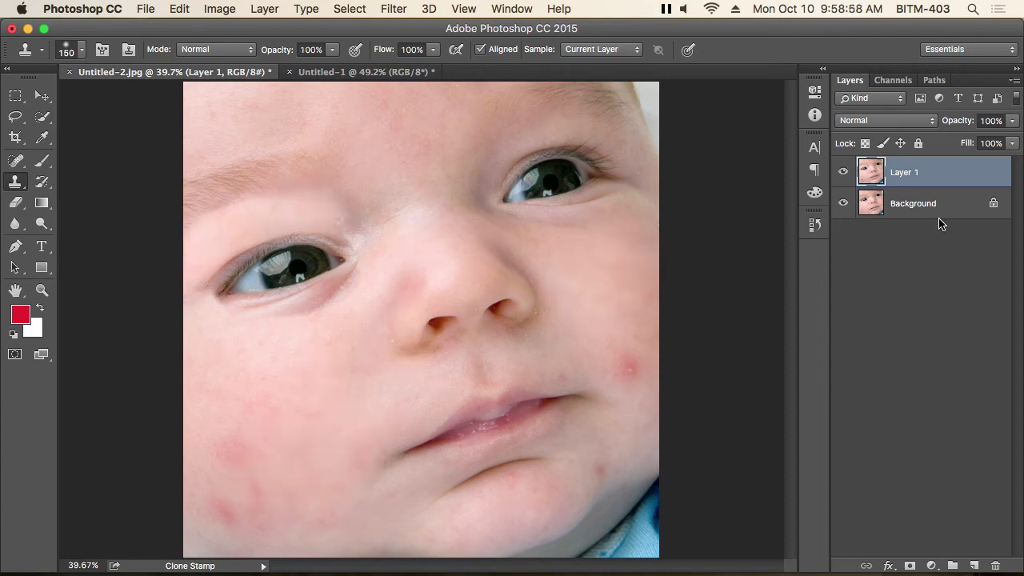
Step: Remove the red blemish on the image's right cheek using the Spot Healing Brush at 150 px
click(18, 161)
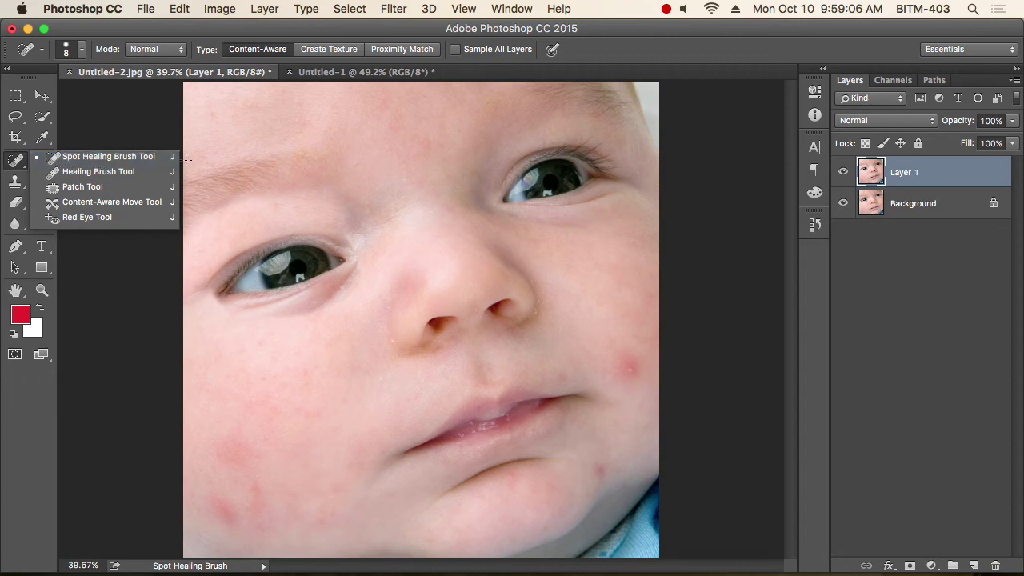
click(148, 158)
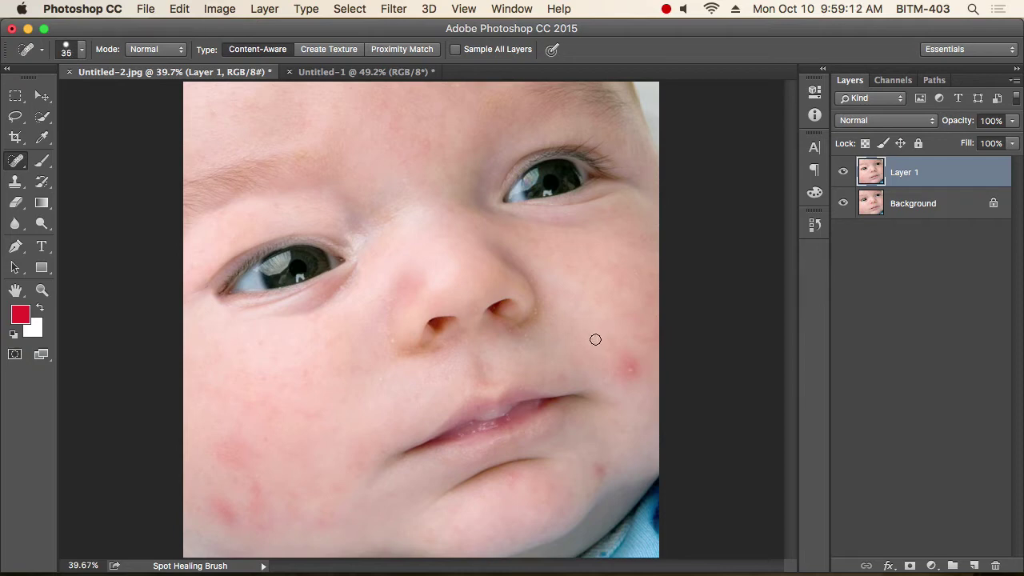
key(bracketright)
key(bracketright)
scroll(594, 294, up, 2)
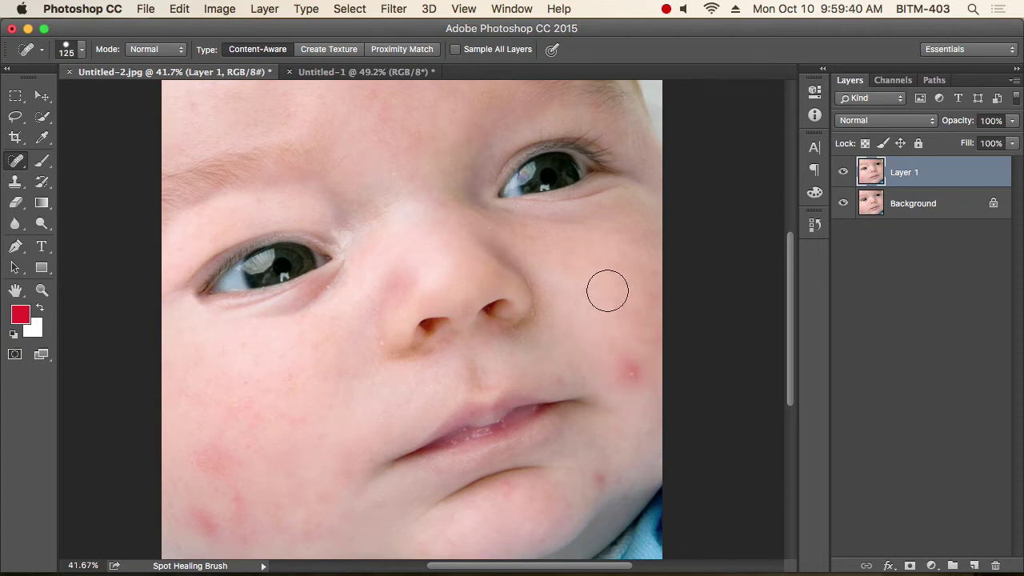
key(bracketright)
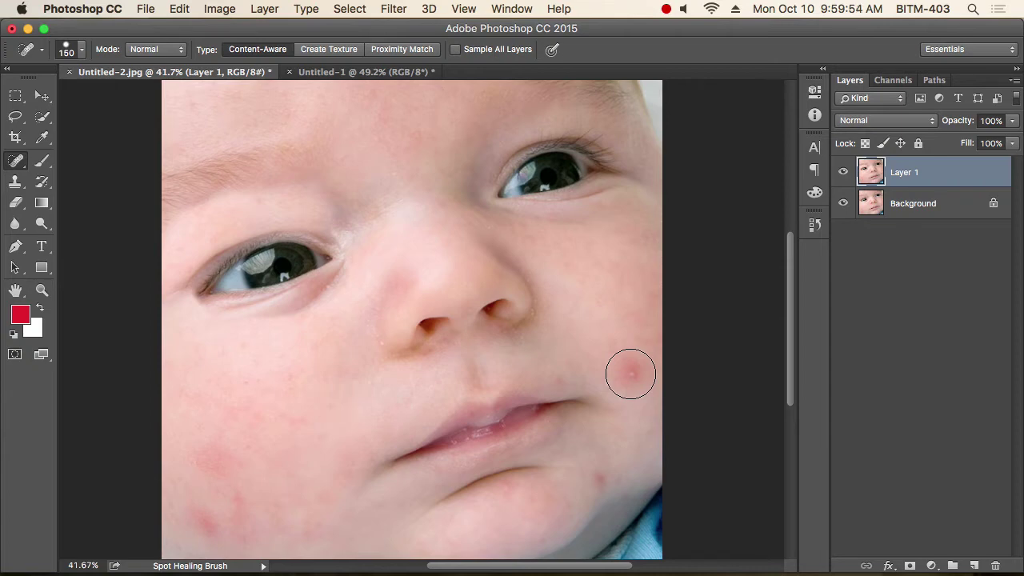
click(631, 373)
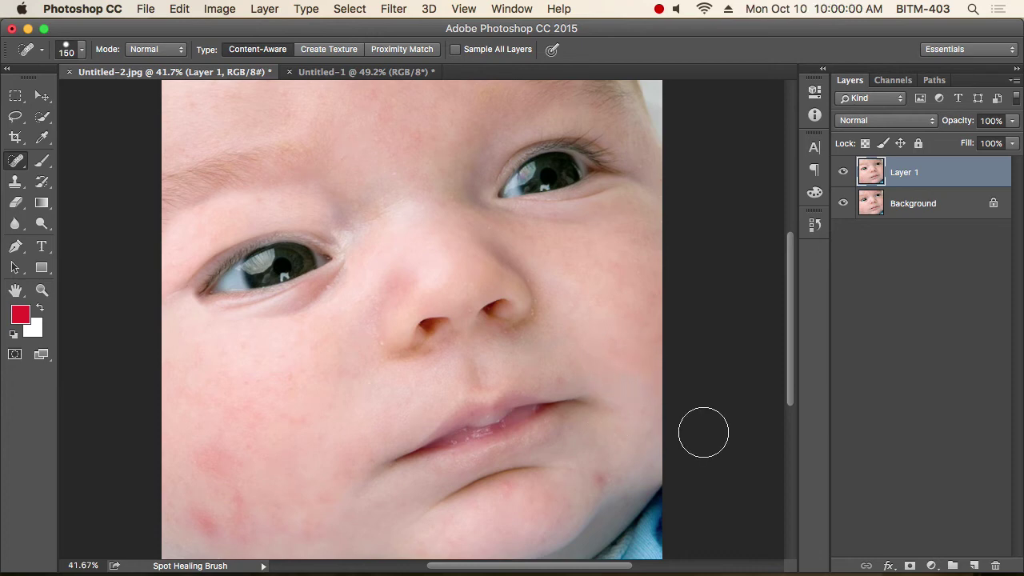
key(super+z)
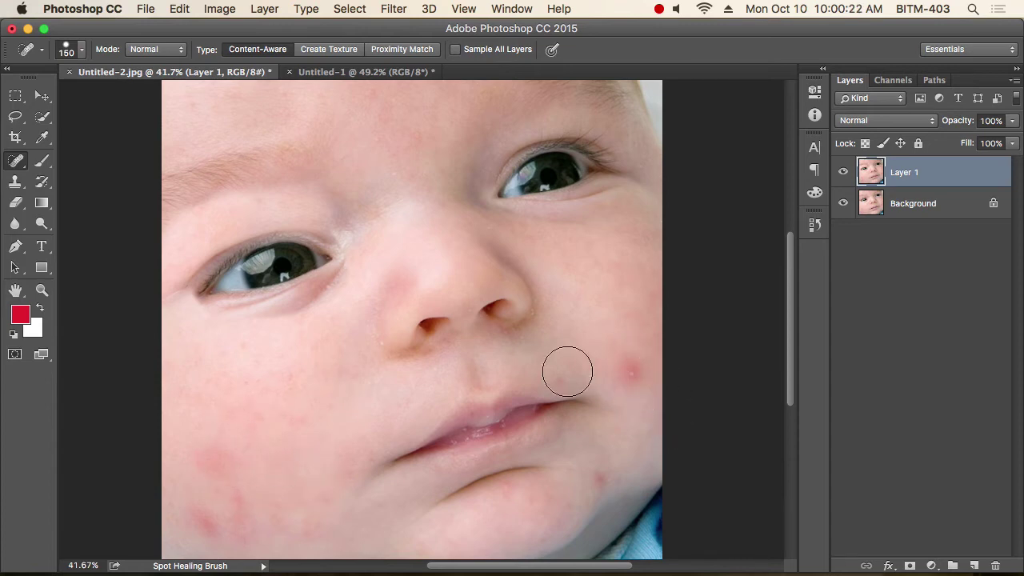
click(631, 374)
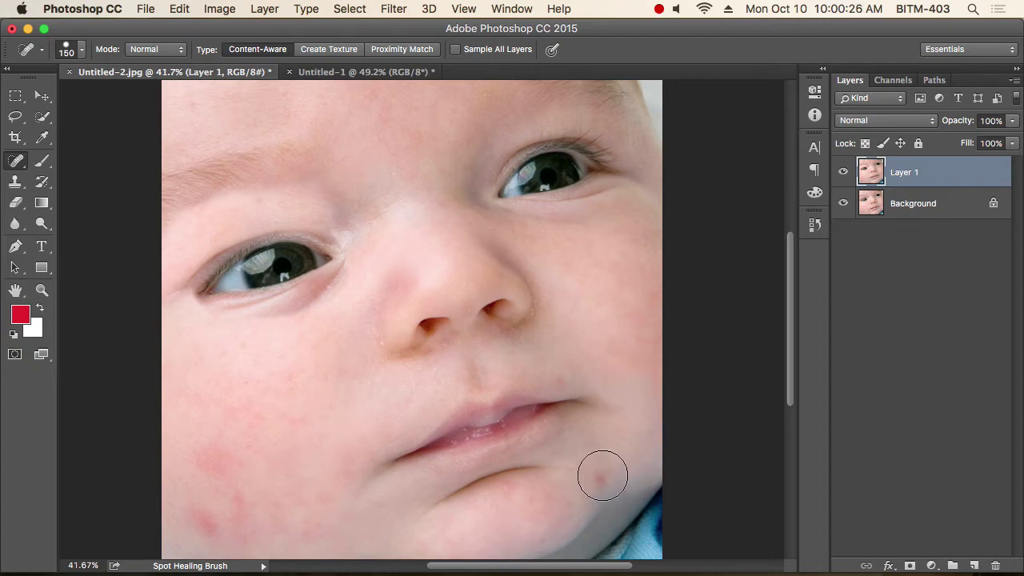
Step: Heal the small red spot beside the chin with a 100 px brush
key(bracketleft)
key(bracketleft)
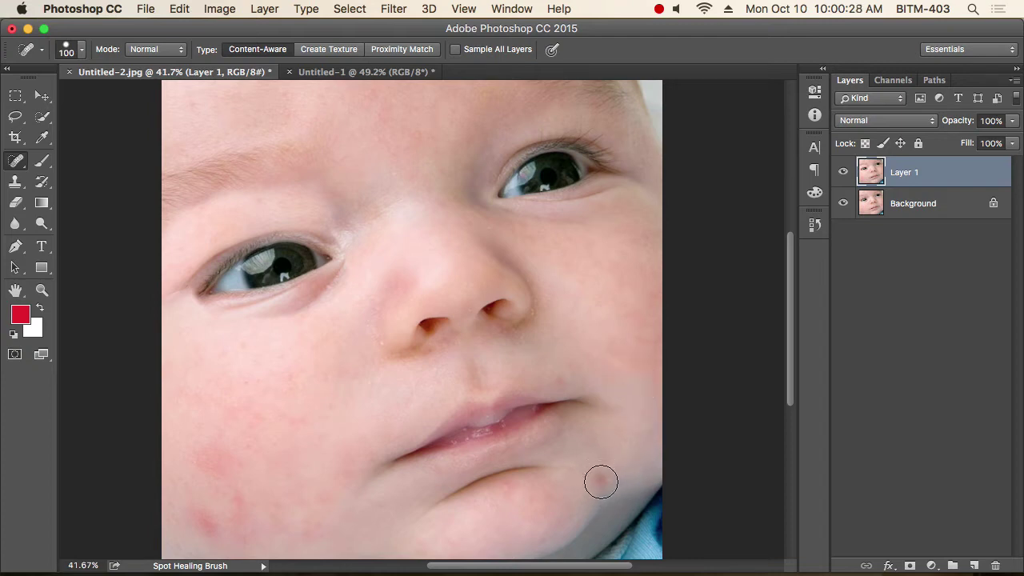
click(601, 480)
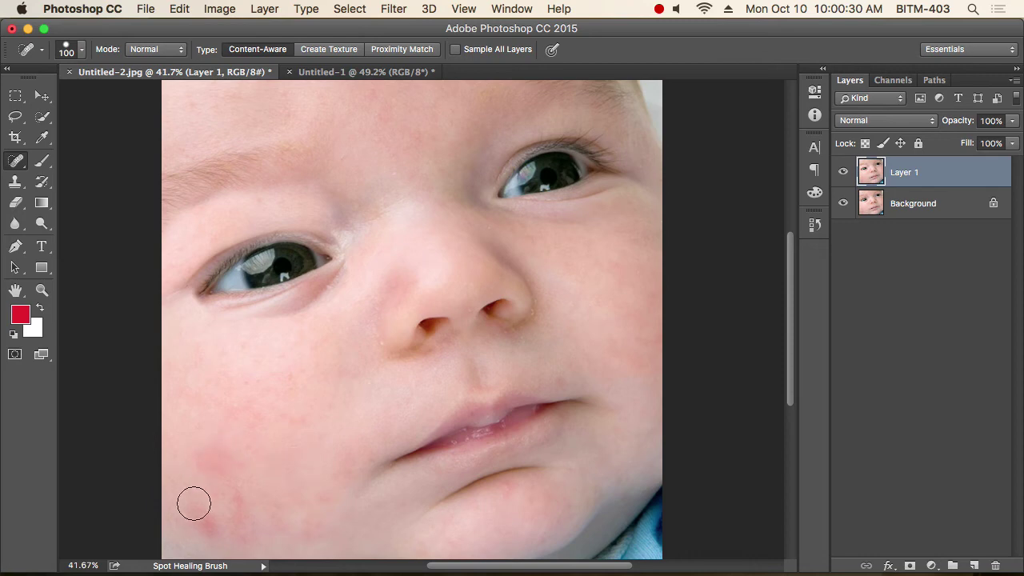
Step: Heal the red patches across the lower left cheek with a 150 px brush
key(bracketright)
key(bracketright)
click(206, 526)
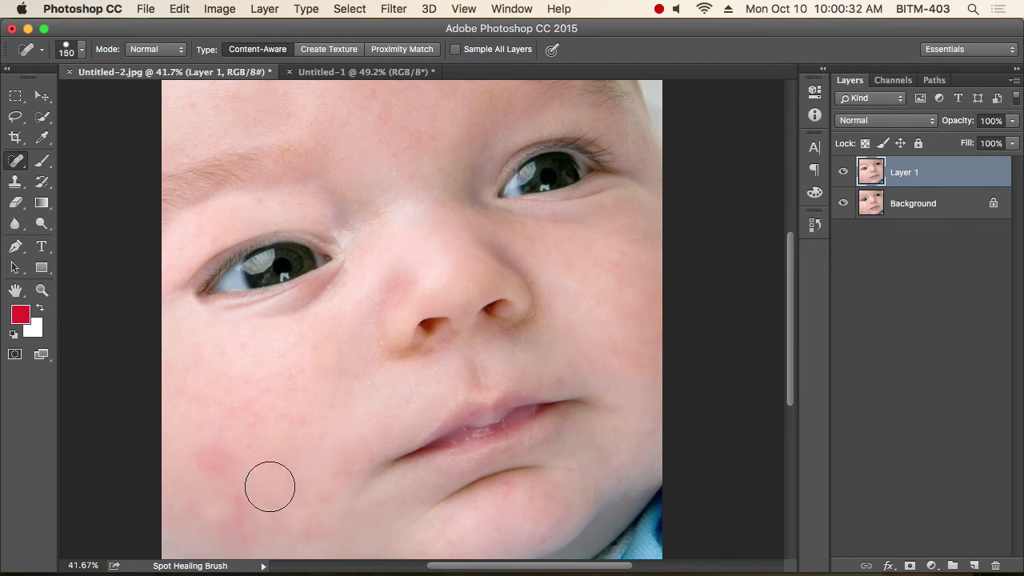
click(243, 509)
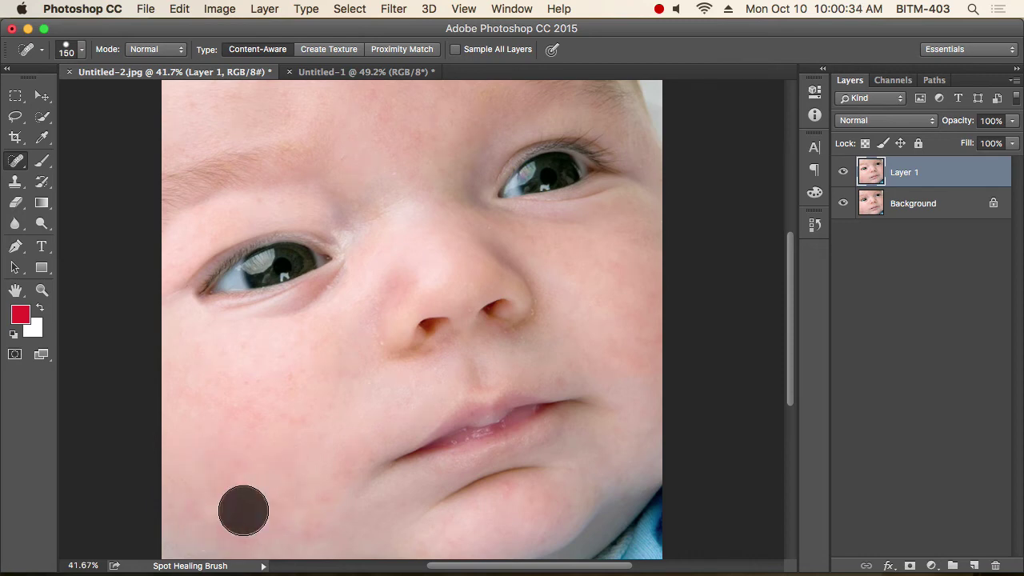
click(241, 534)
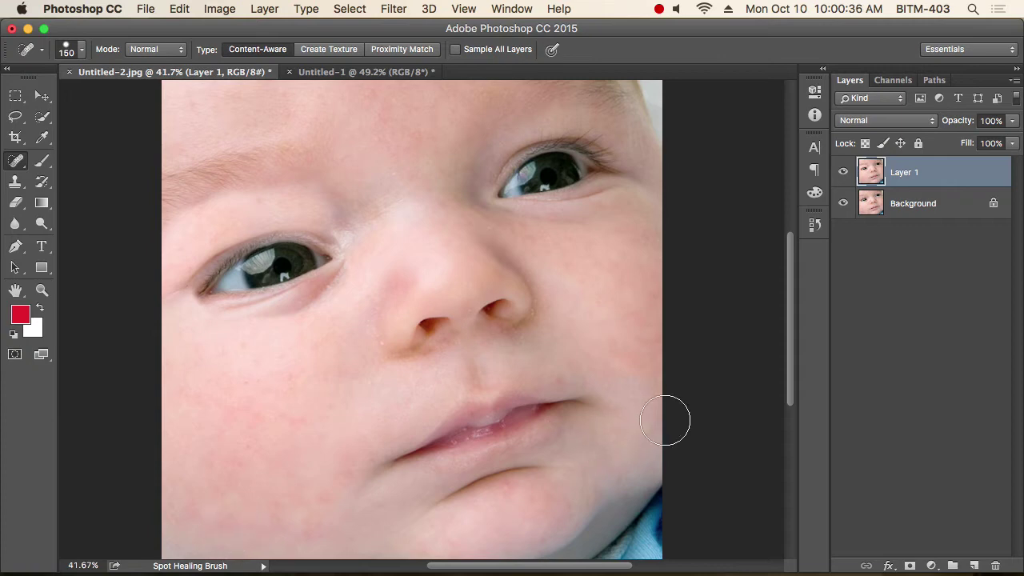
scroll(670, 392, down, 4)
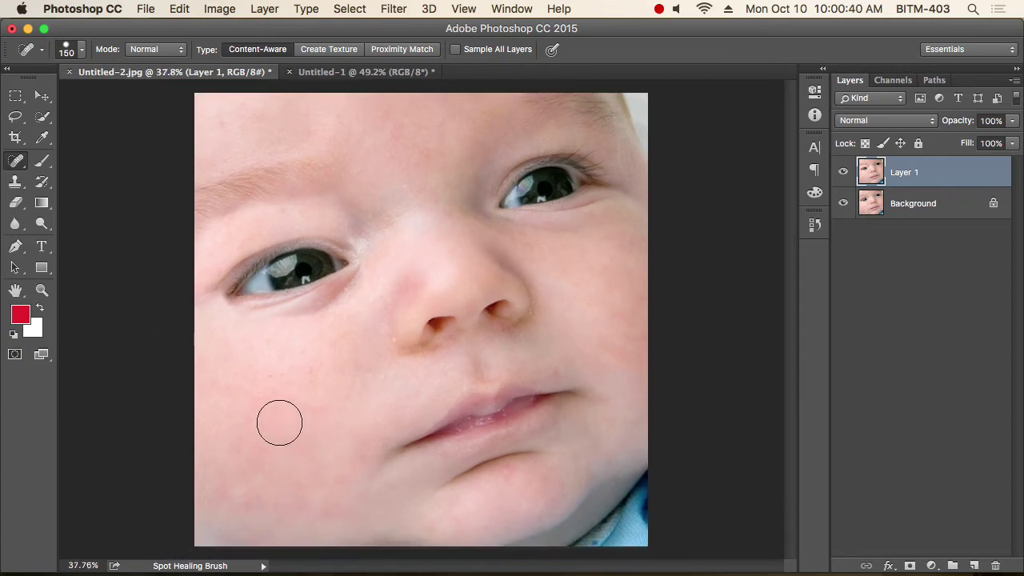
mouse_move(279, 421)
mouse_down()
mouse_move(245, 476)
mouse_move(306, 444)
mouse_move(227, 468)
mouse_move(311, 456)
mouse_move(227, 486)
mouse_move(280, 460)
mouse_move(283, 504)
mouse_move(293, 509)
mouse_move(315, 456)
mouse_move(229, 426)
mouse_move(256, 464)
mouse_up()
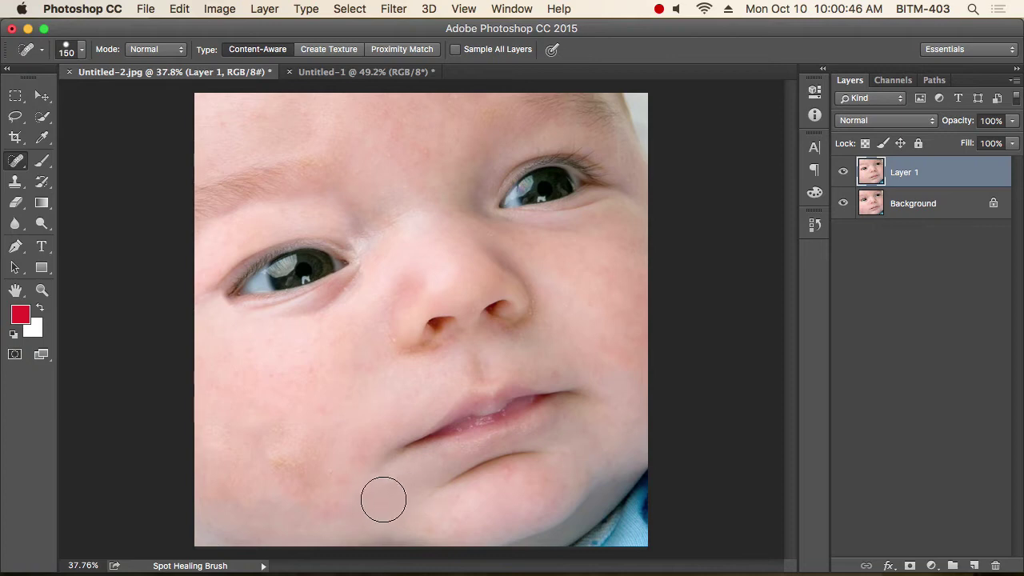
Step: Heal the brownish discoloured patch on the lower left cheek with the Spot Healing Brush
scroll(331, 484, up, 3)
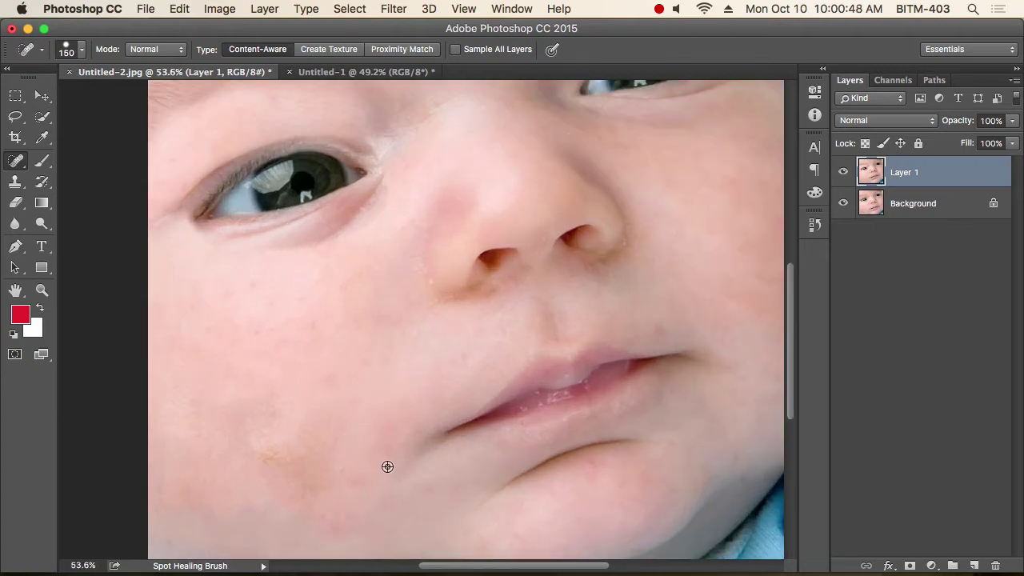
scroll(389, 467, up, 2)
scroll(396, 391, down, 3)
scroll(396, 390, left, 2)
scroll(386, 370, up, 1)
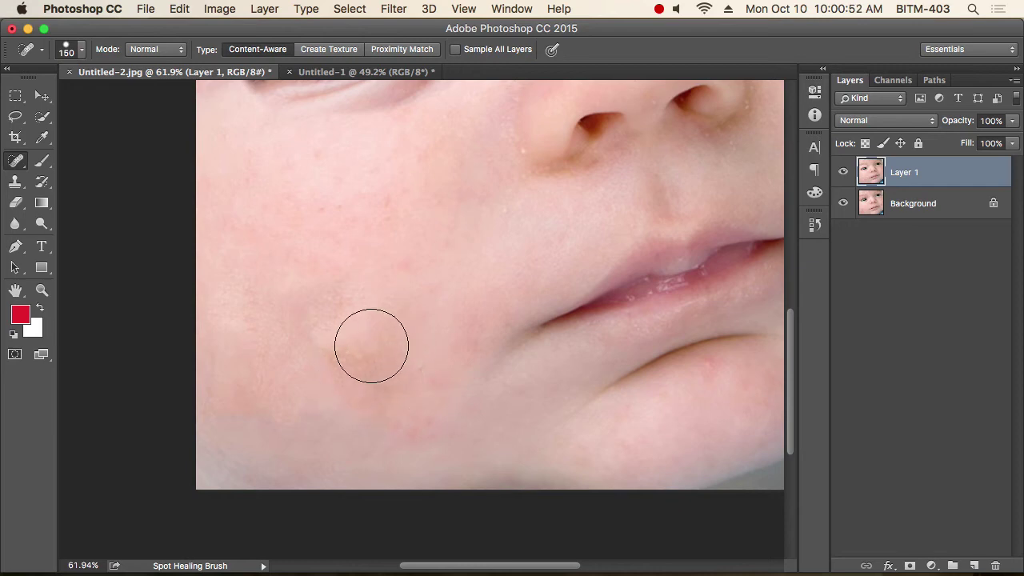
scroll(366, 383, down, 1)
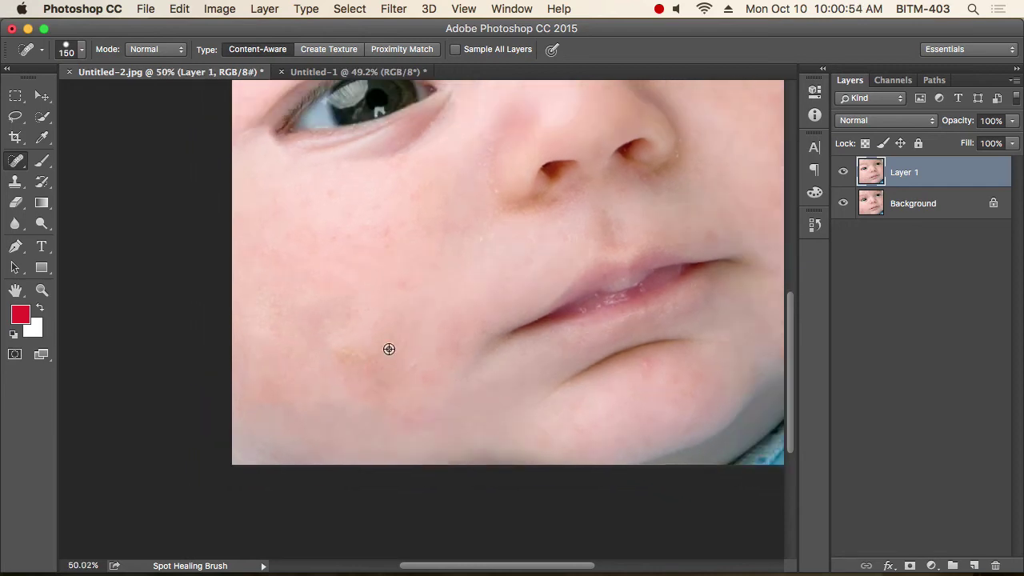
scroll(384, 348, down, 1)
mouse_move(367, 351)
mouse_down()
mouse_move(364, 378)
mouse_move(407, 346)
mouse_move(322, 352)
mouse_up()
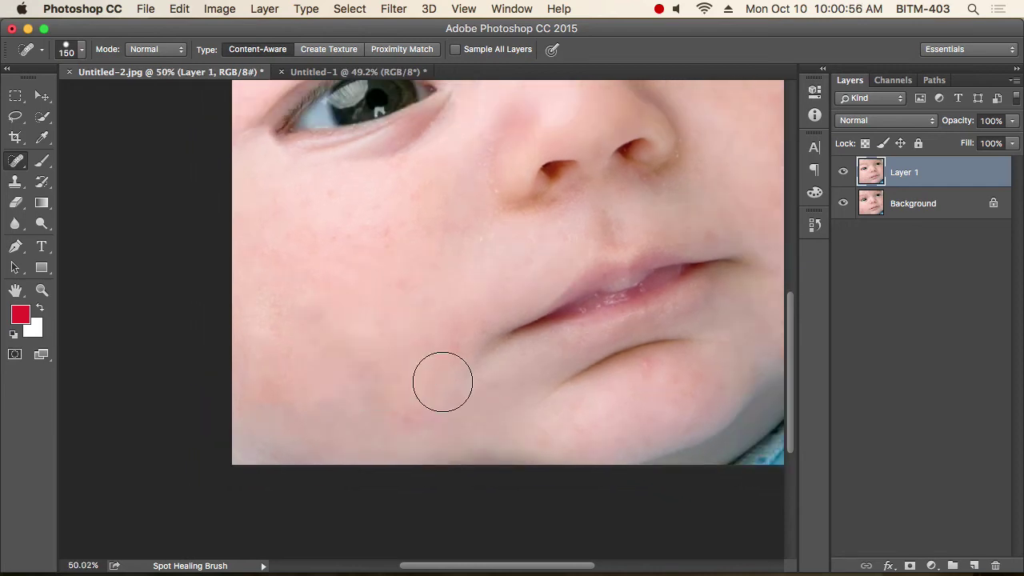
scroll(416, 373, down, 2)
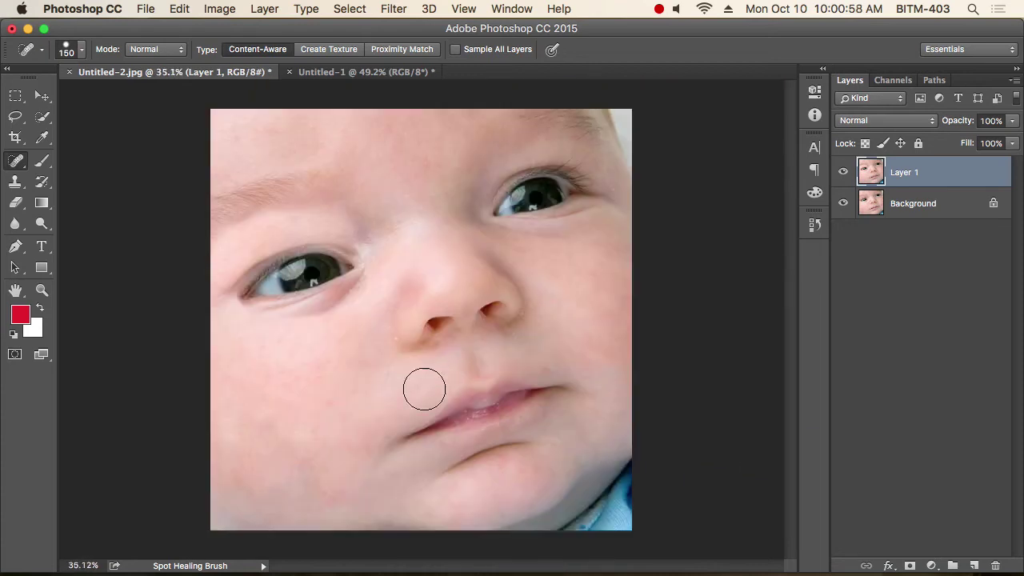
Step: Blend the discoloured skin across the lower left cheek using broad 150 px Spot Healing Brush strokes
mouse_move(284, 417)
mouse_down()
mouse_move(227, 432)
mouse_move(270, 488)
mouse_move(265, 410)
mouse_move(305, 452)
mouse_move(283, 468)
mouse_move(311, 474)
mouse_move(220, 404)
mouse_move(237, 413)
mouse_move(266, 404)
mouse_move(221, 440)
mouse_up()
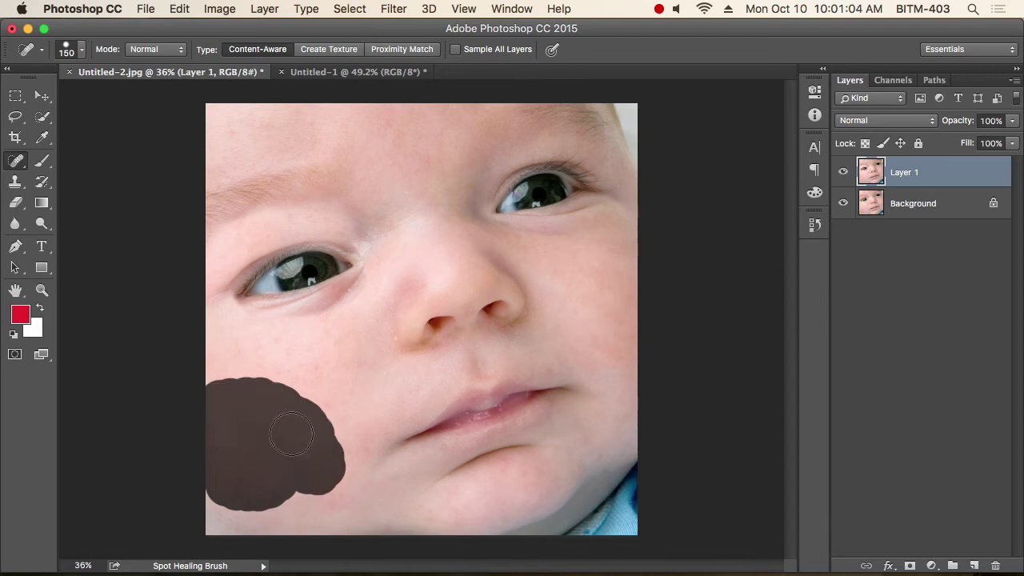
mouse_move(292, 435)
mouse_down()
mouse_move(290, 403)
mouse_move(343, 416)
mouse_up()
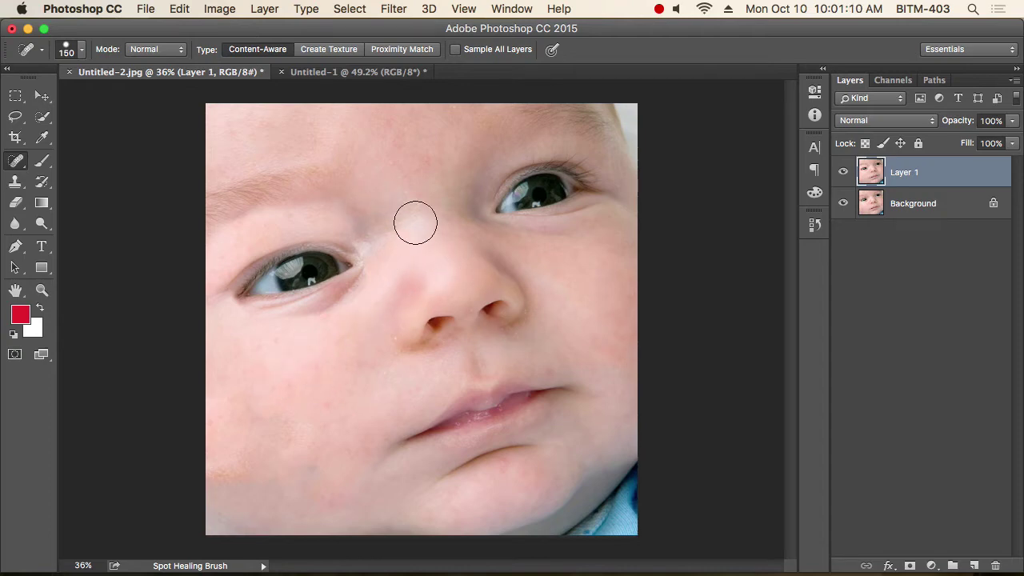
click(397, 129)
Step: Sample the mouth with the Healing Brush at 175 px and paint a copy of it onto the left cheek
click(14, 164)
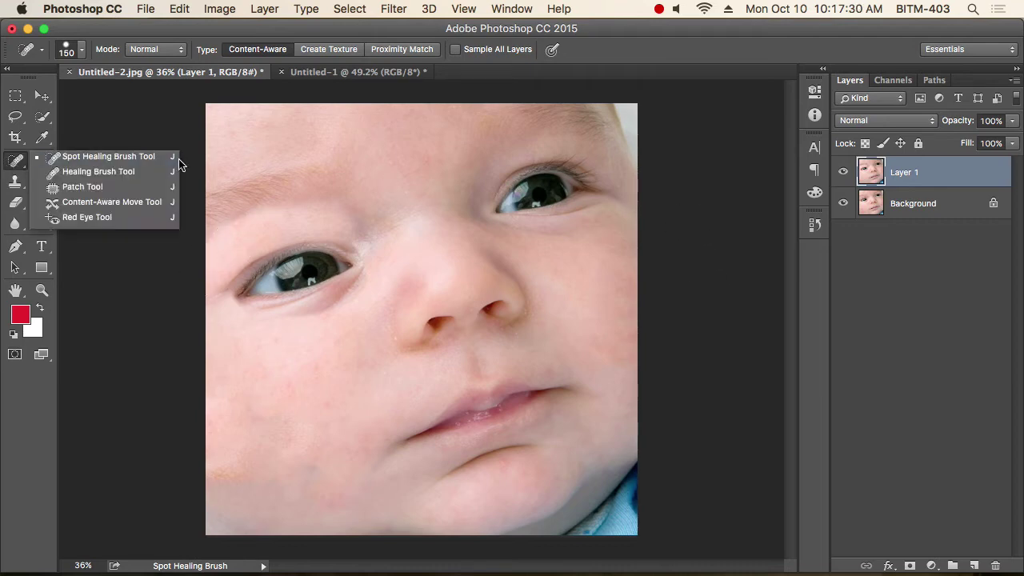
click(122, 172)
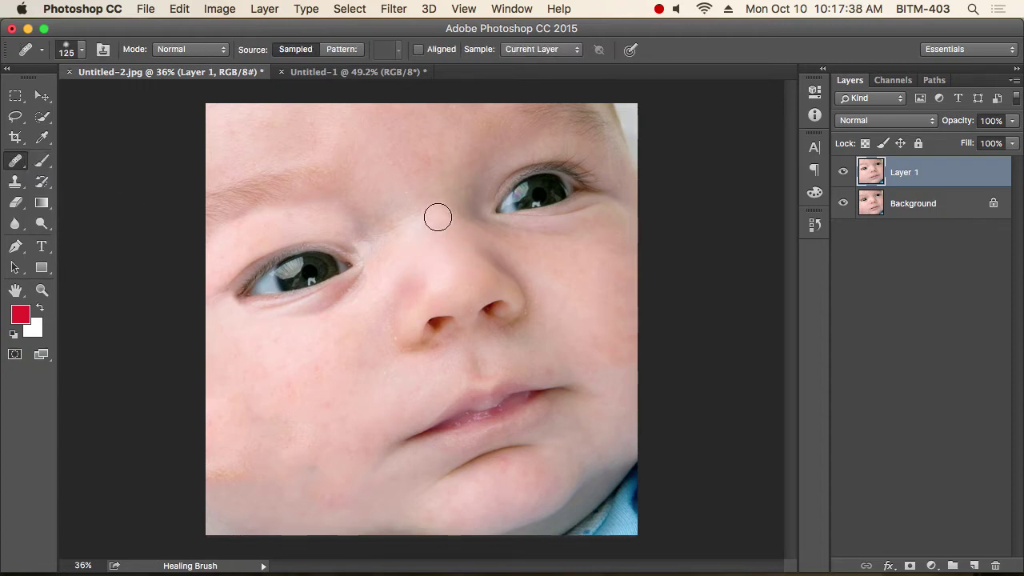
key(bracketright)
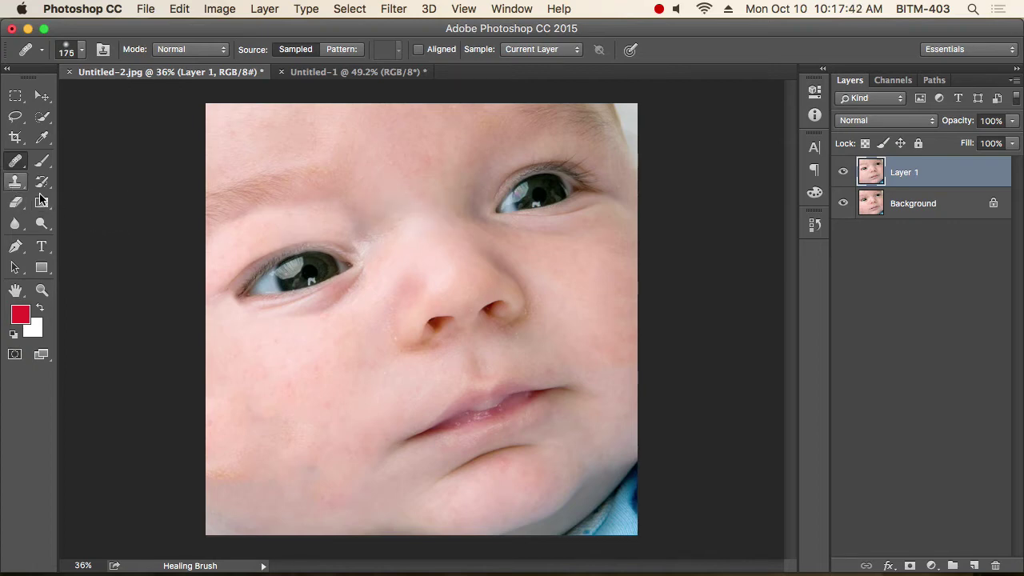
alt+click(375, 359)
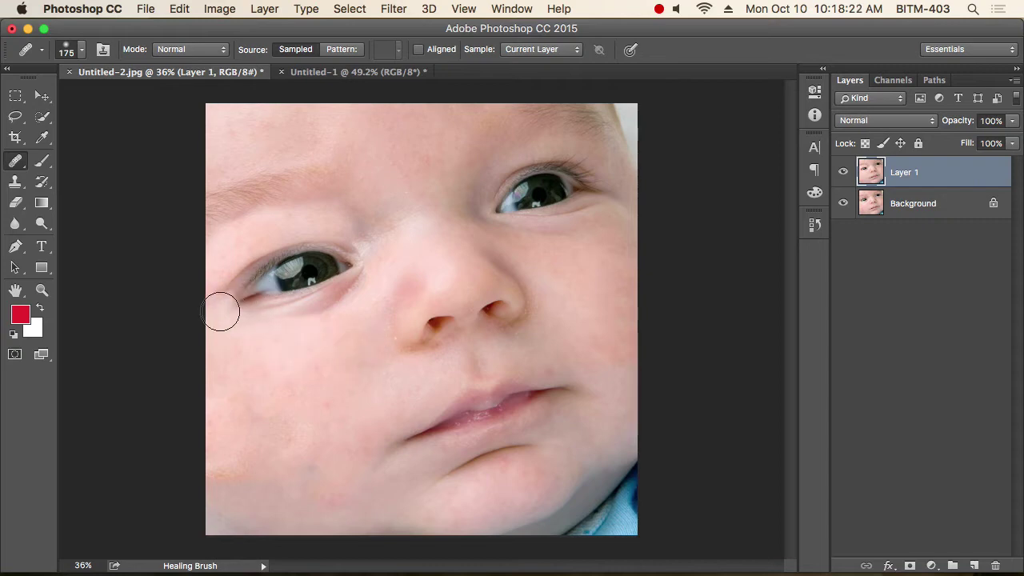
mouse_move(241, 424)
mouse_down()
mouse_move(323, 364)
mouse_move(407, 363)
mouse_move(420, 380)
mouse_up()
mouse_move(338, 396)
mouse_down()
mouse_move(252, 428)
mouse_move(292, 384)
mouse_move(333, 373)
mouse_move(389, 378)
mouse_move(247, 423)
mouse_up()
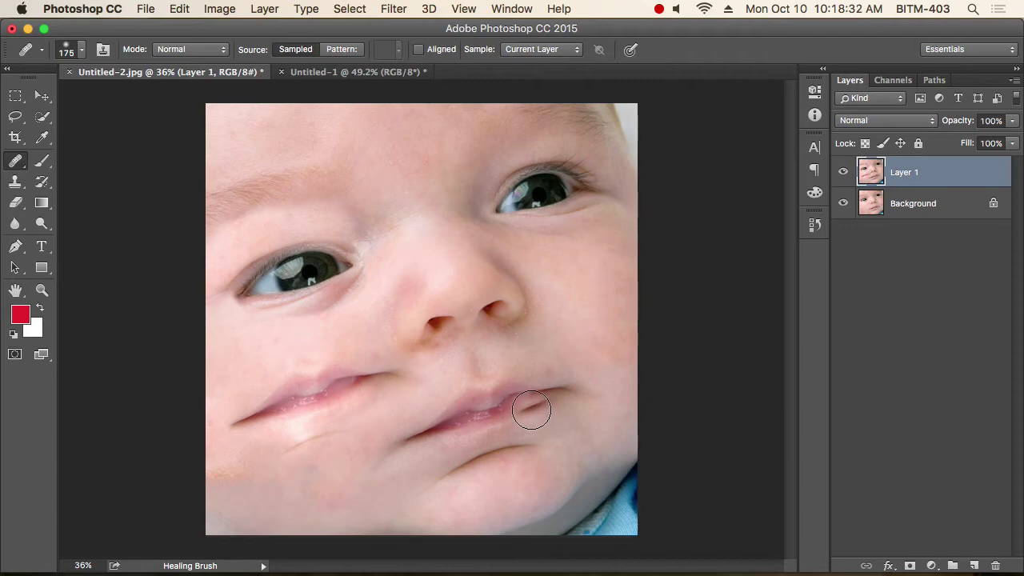
Step: Examine the Healing Brush's sampled-source preview over the cheeks, chin, nose bridge, eye and mouth
drag(588, 410, 643, 410)
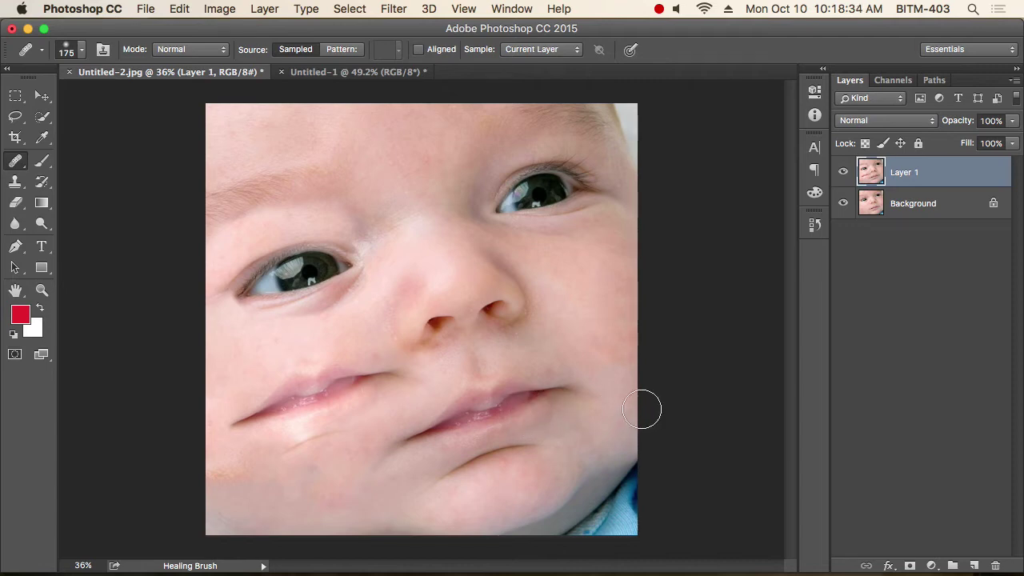
click(410, 416)
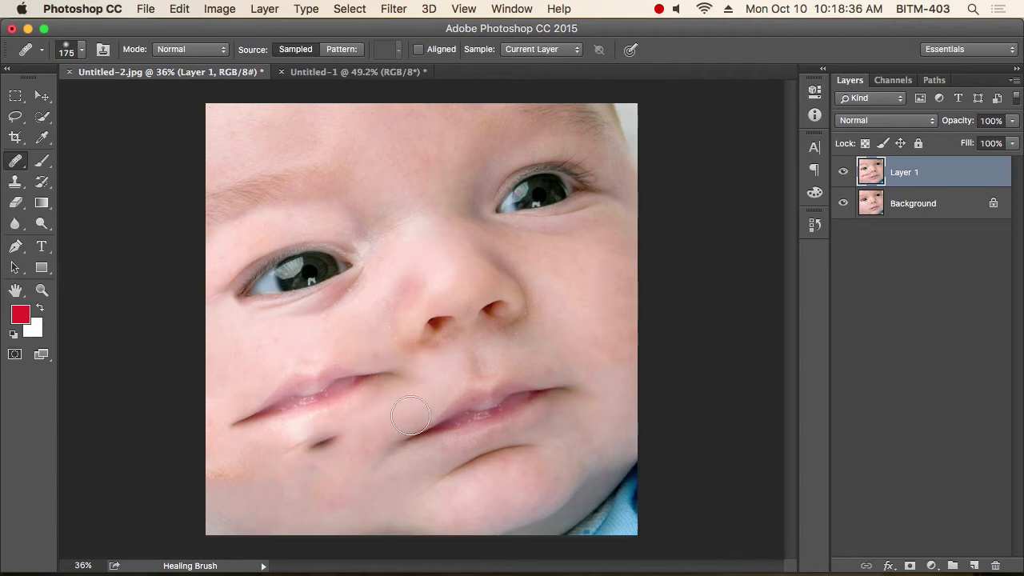
click(321, 441)
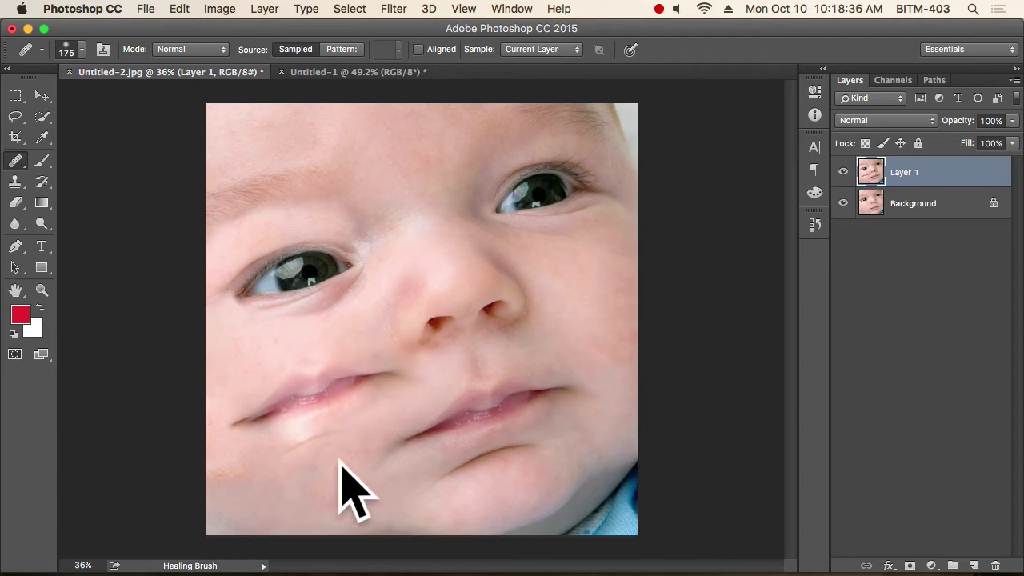
click(246, 449)
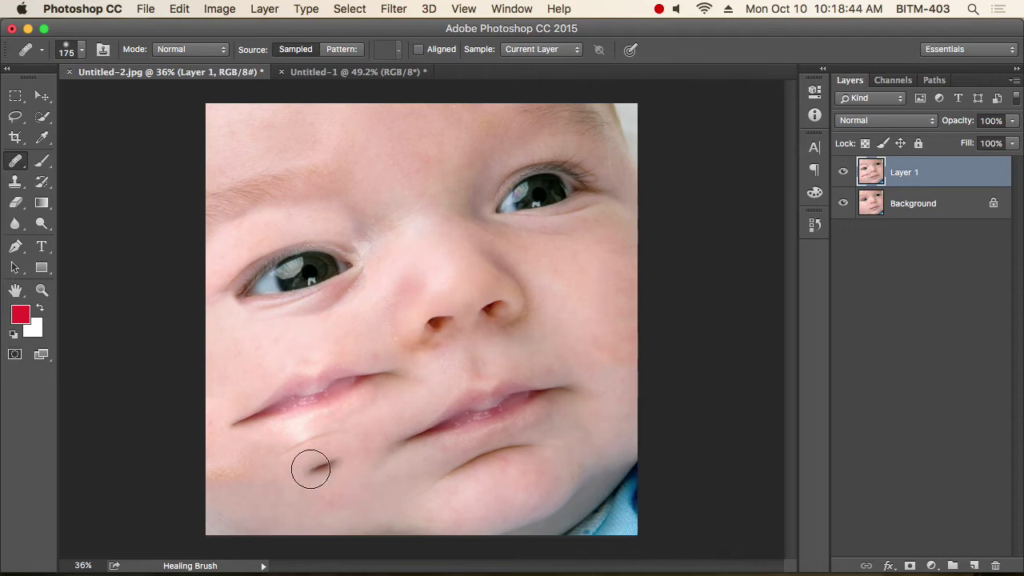
click(310, 469)
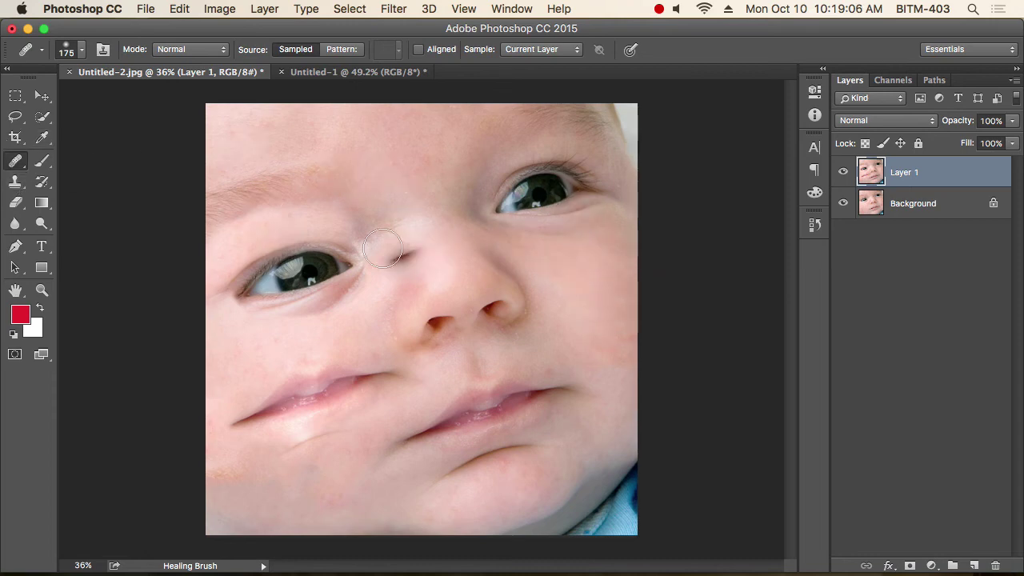
drag(533, 206, 516, 196)
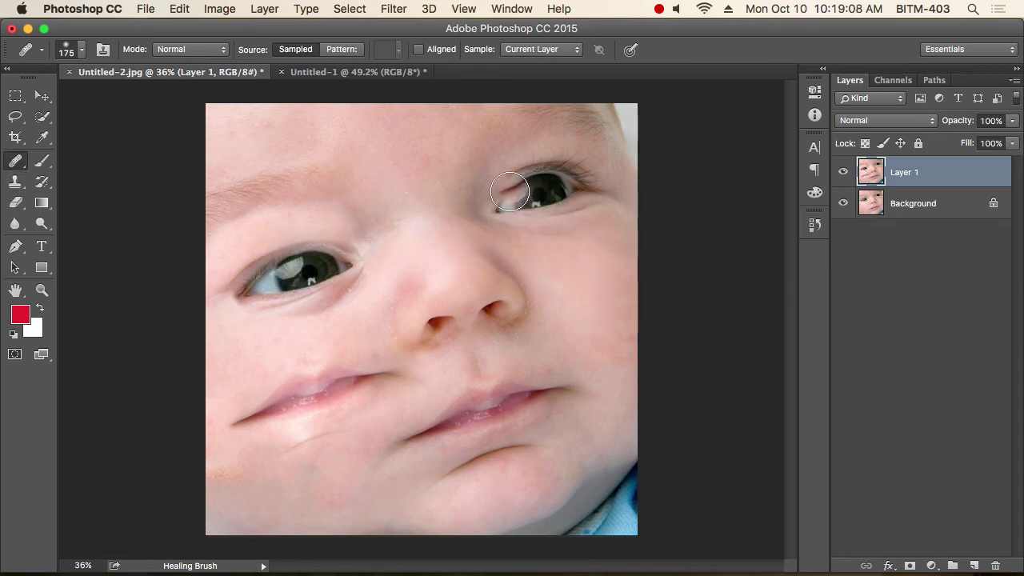
key(ctrl+z)
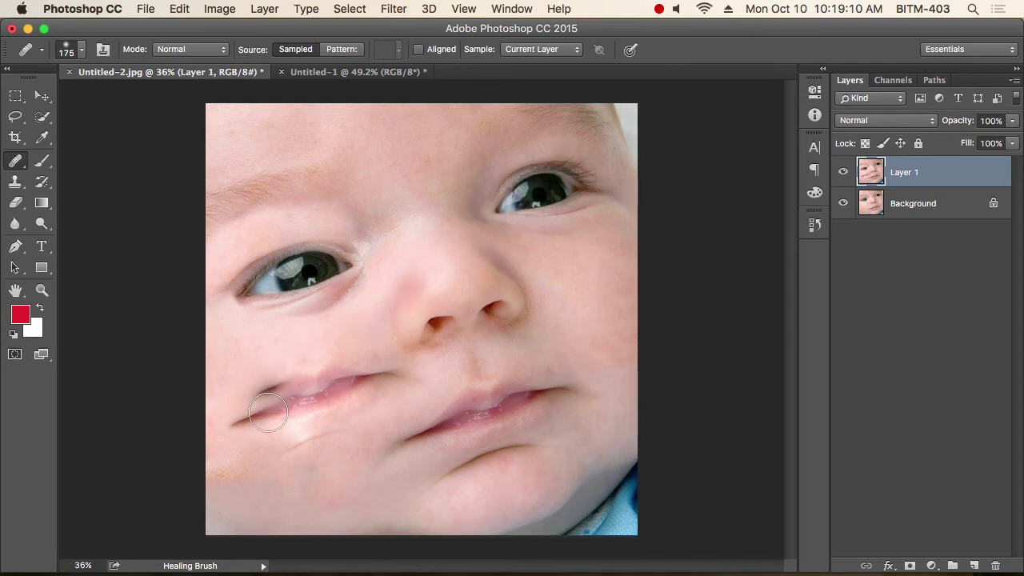
click(305, 392)
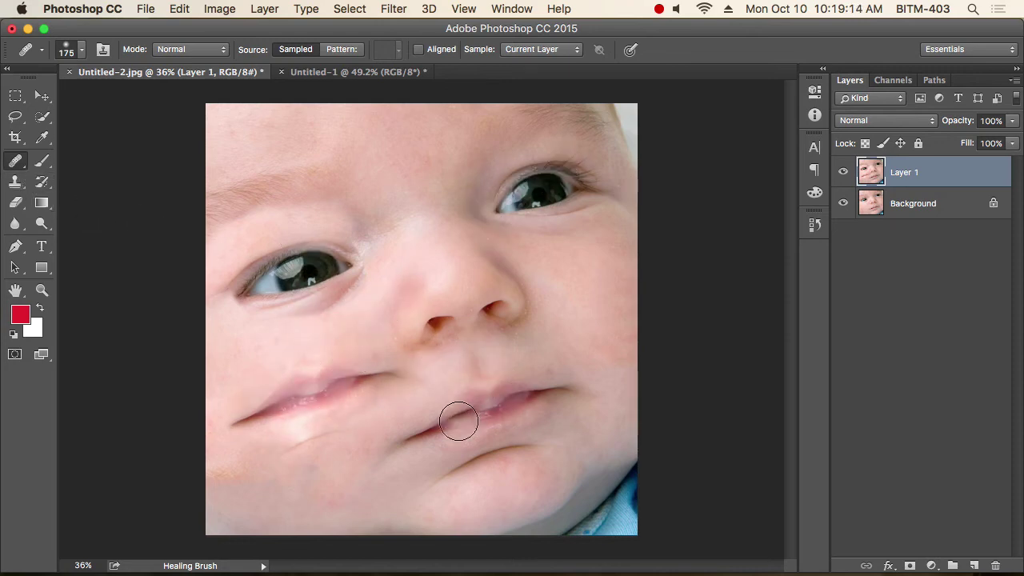
drag(459, 421, 407, 445)
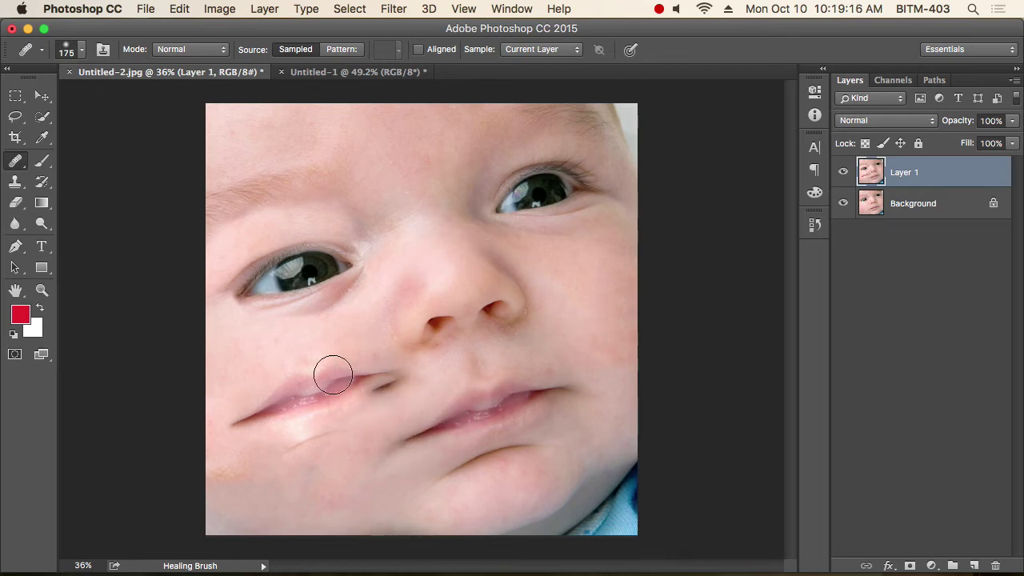
mouse_move(228, 352)
mouse_down()
mouse_move(284, 397)
mouse_move(361, 401)
mouse_move(255, 418)
mouse_move(229, 445)
mouse_move(255, 406)
mouse_up()
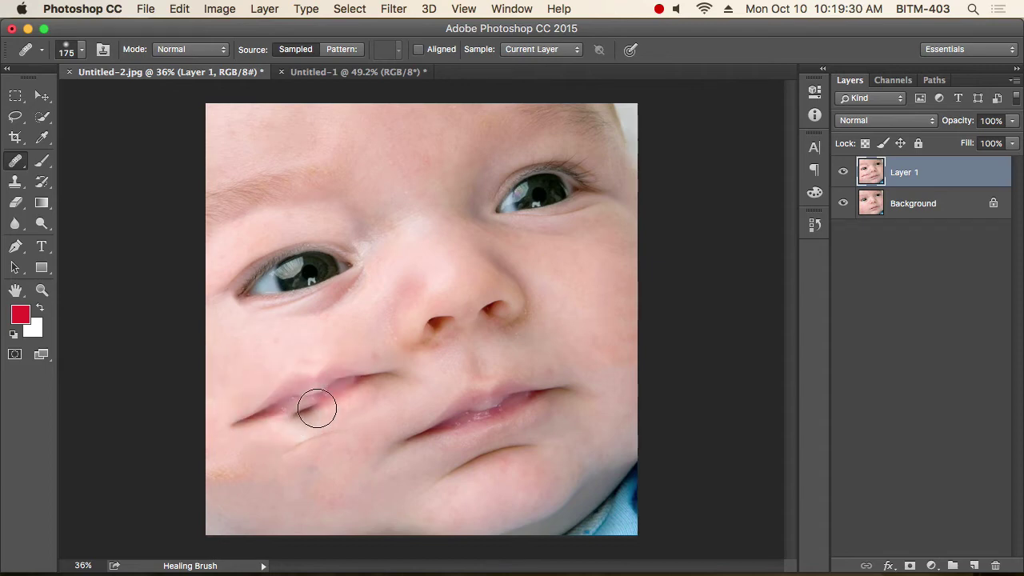
mouse_move(317, 409)
mouse_down()
mouse_move(231, 425)
mouse_move(246, 413)
mouse_up()
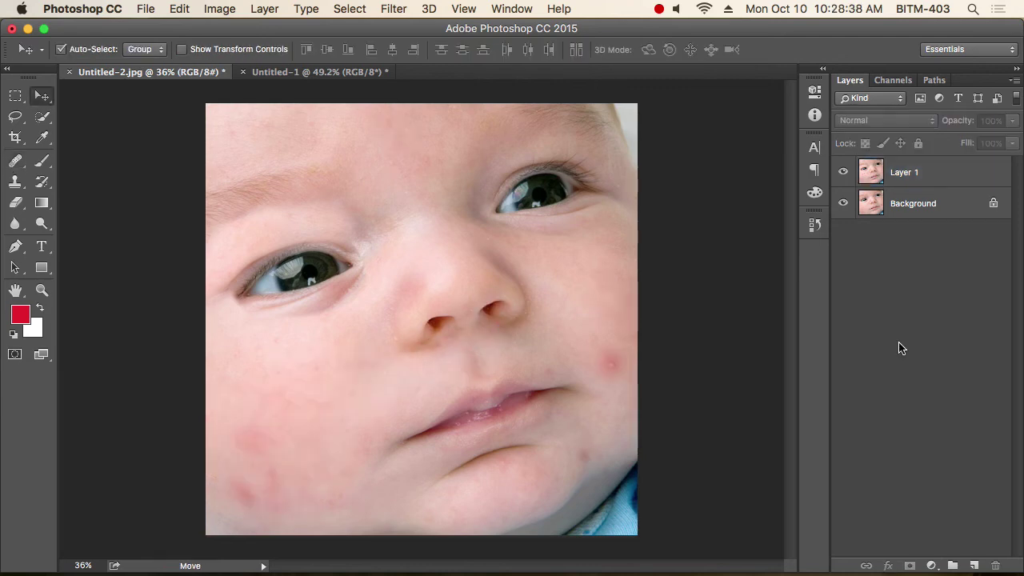
Step: Outline the left eye with the Patch Tool and make Layer 1 the active layer
click(15, 161)
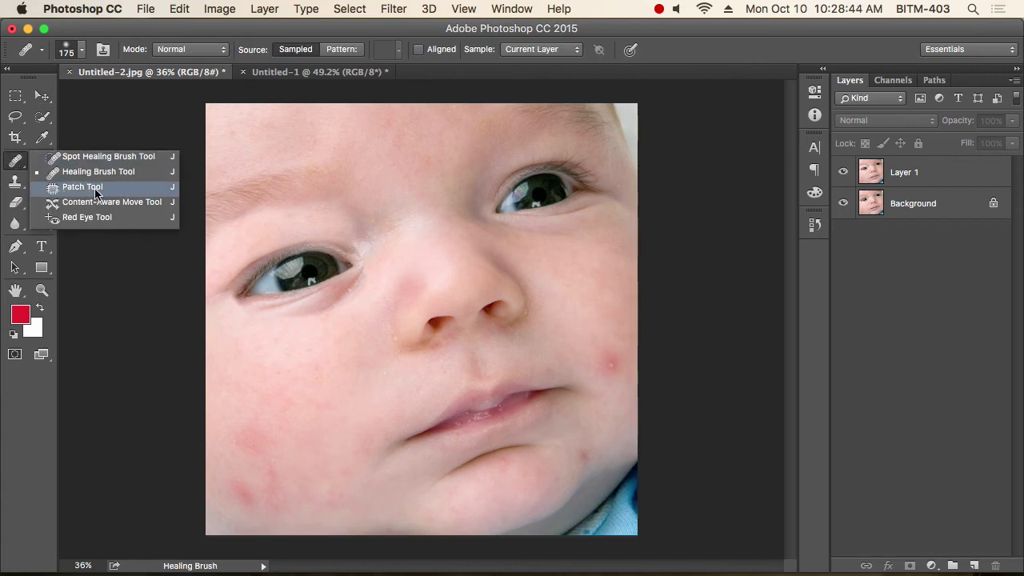
click(82, 186)
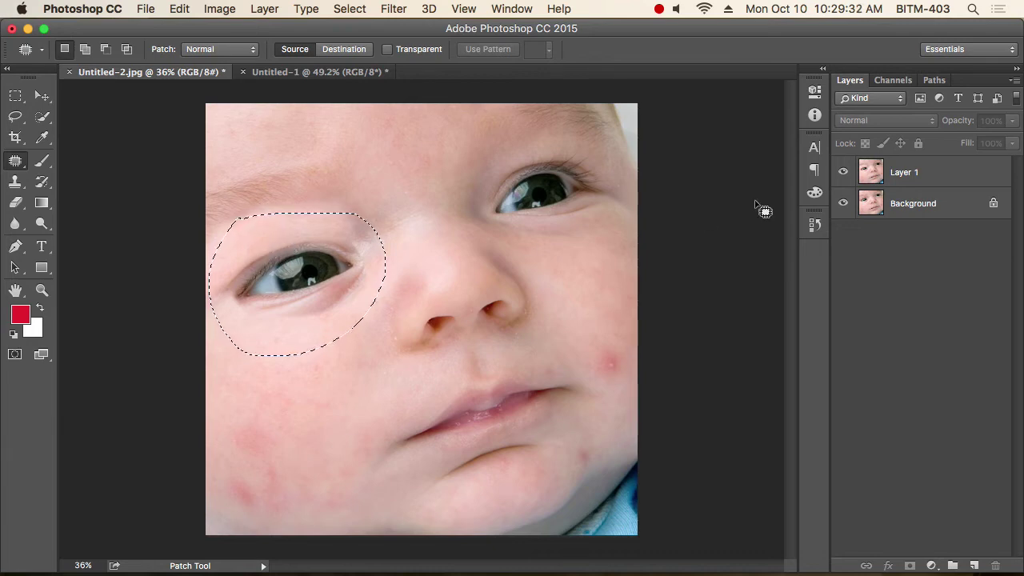
click(927, 176)
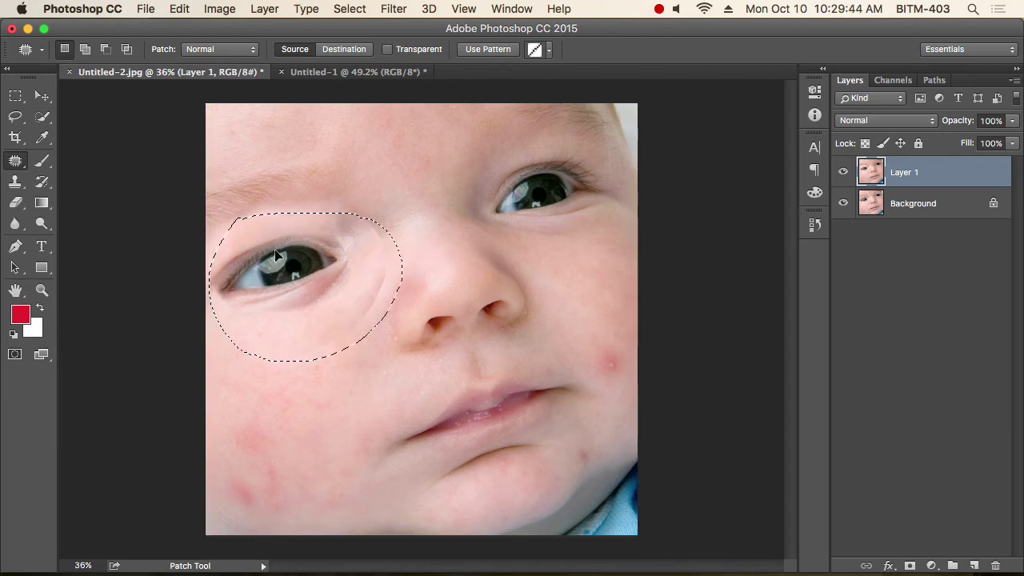
Step: Patch the outlined left eye with the nose area in Source mode, keeping the selection active
mouse_move(276, 254)
mouse_down()
mouse_move(439, 274)
mouse_move(318, 268)
mouse_move(453, 271)
mouse_move(280, 256)
mouse_up()
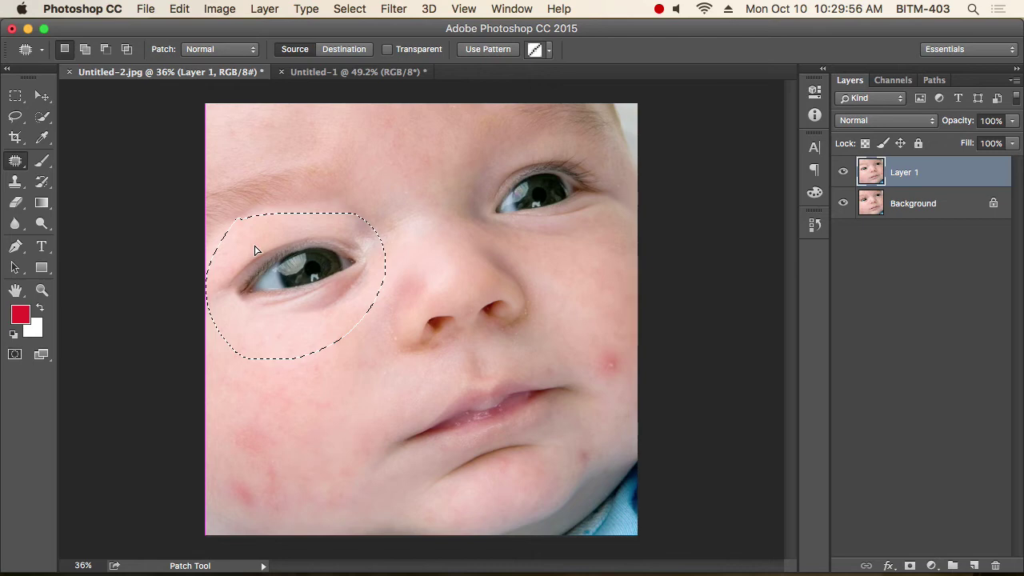
drag(255, 257, 317, 62)
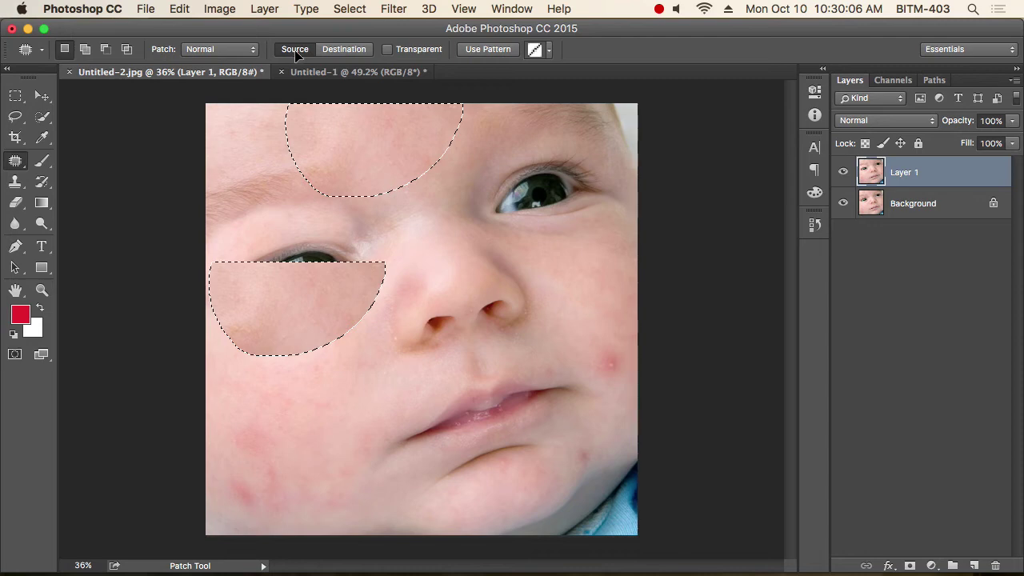
drag(296, 54, 428, 273)
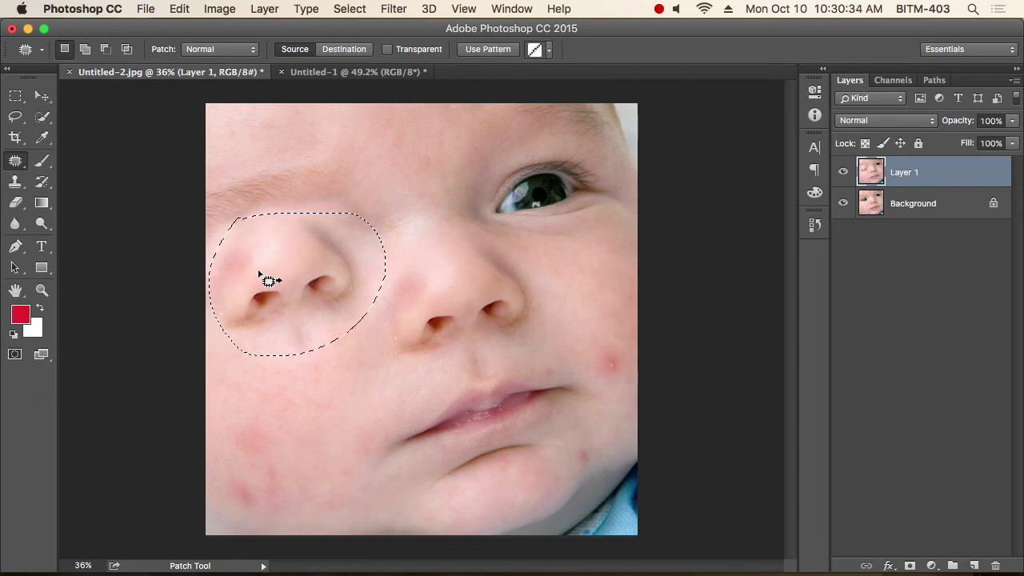
click(359, 434)
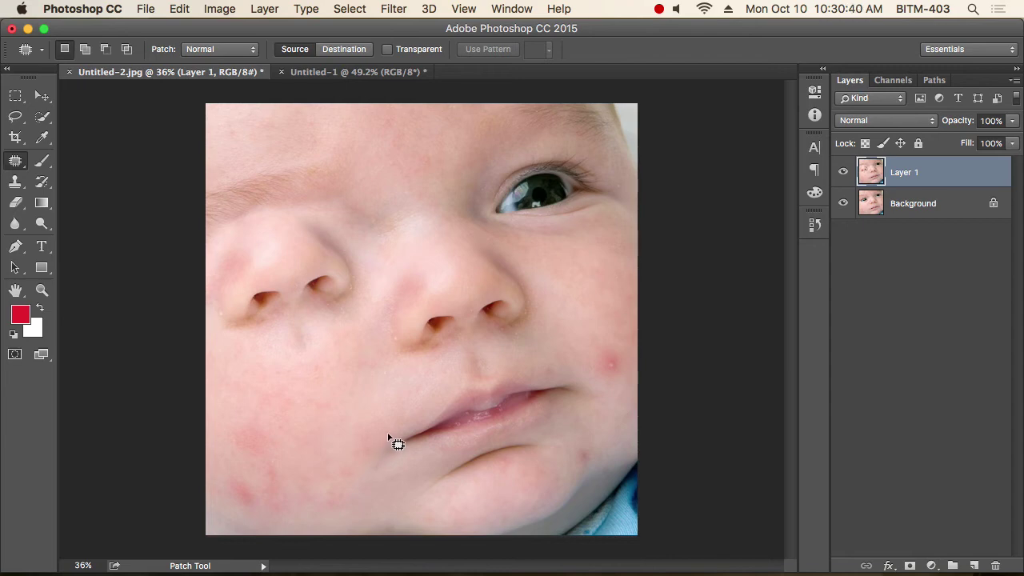
key(super+z)
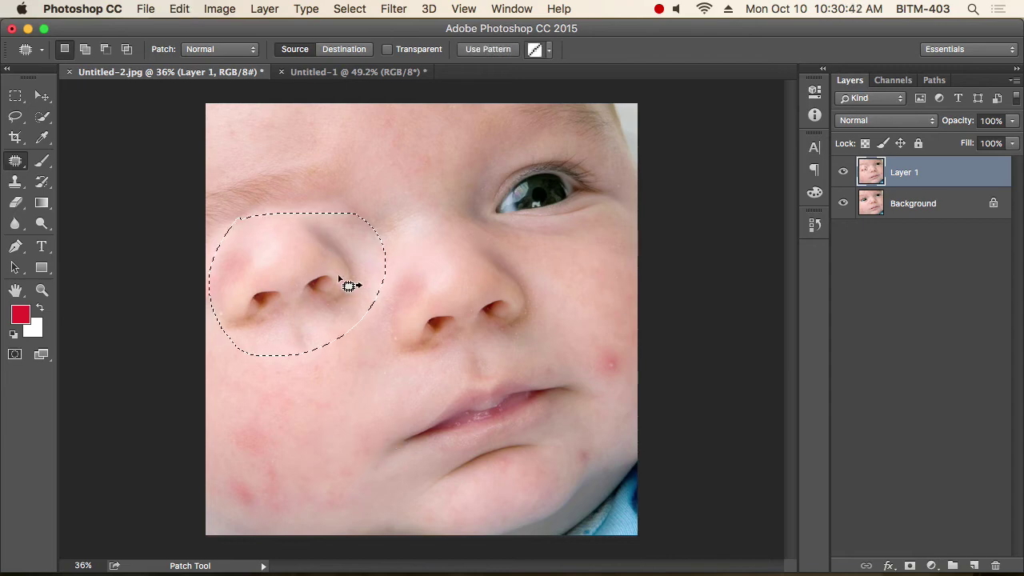
Step: Undo the nose patch over the eye and copy the eye onto the nose with the Patch Tool set to Destination
click(346, 49)
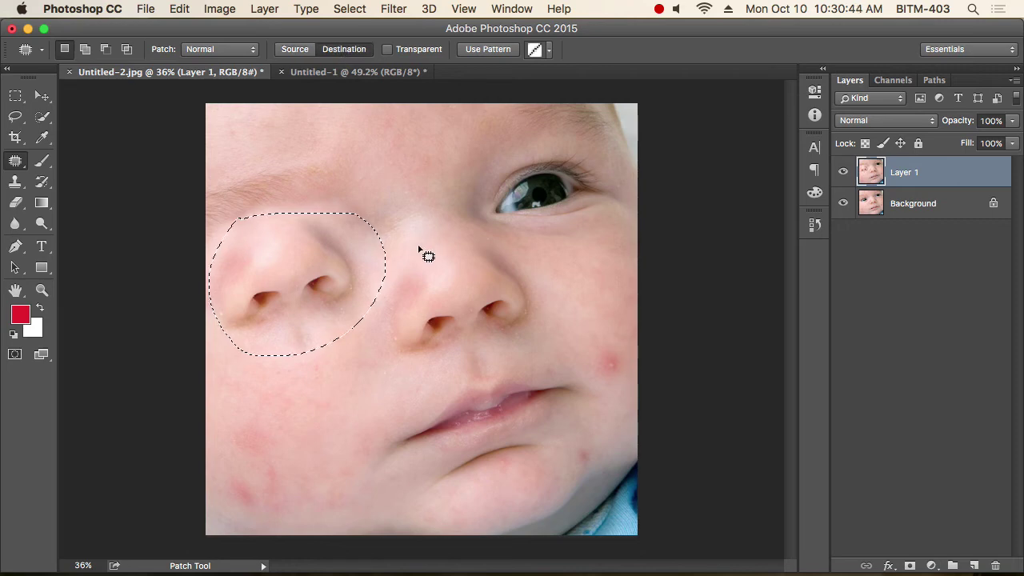
click(467, 280)
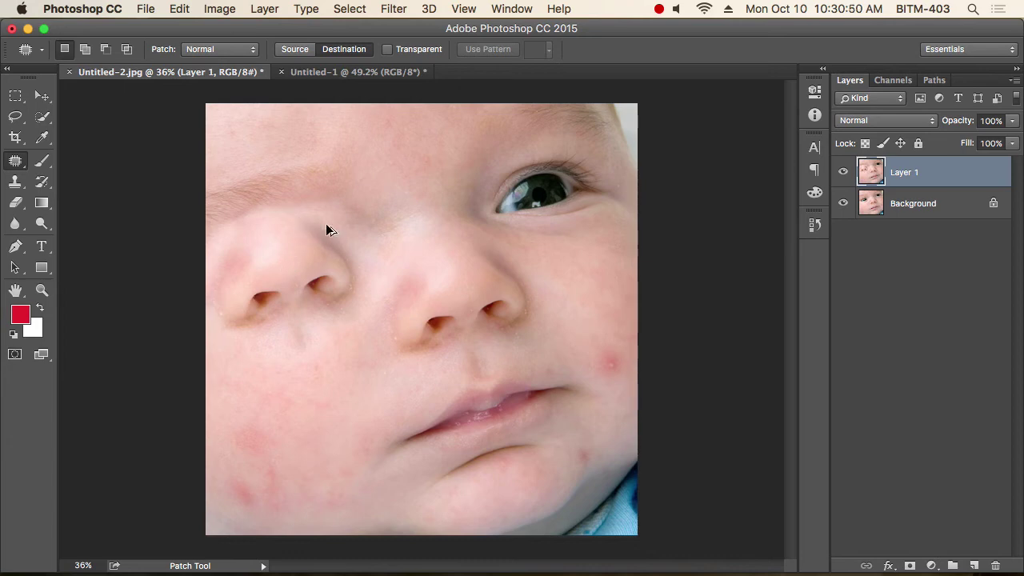
key(super+z)
key(super+shift+z)
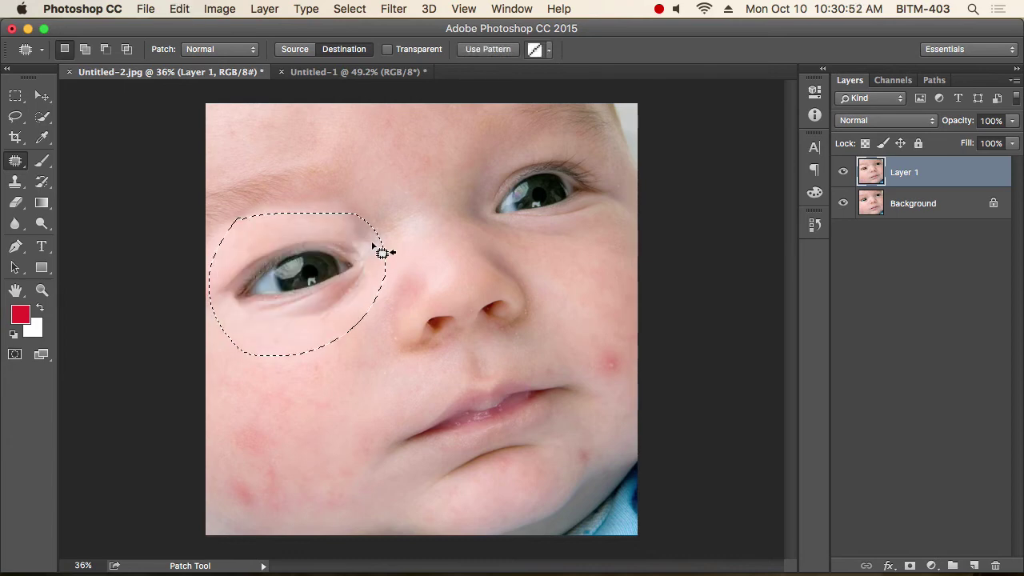
drag(317, 272, 427, 279)
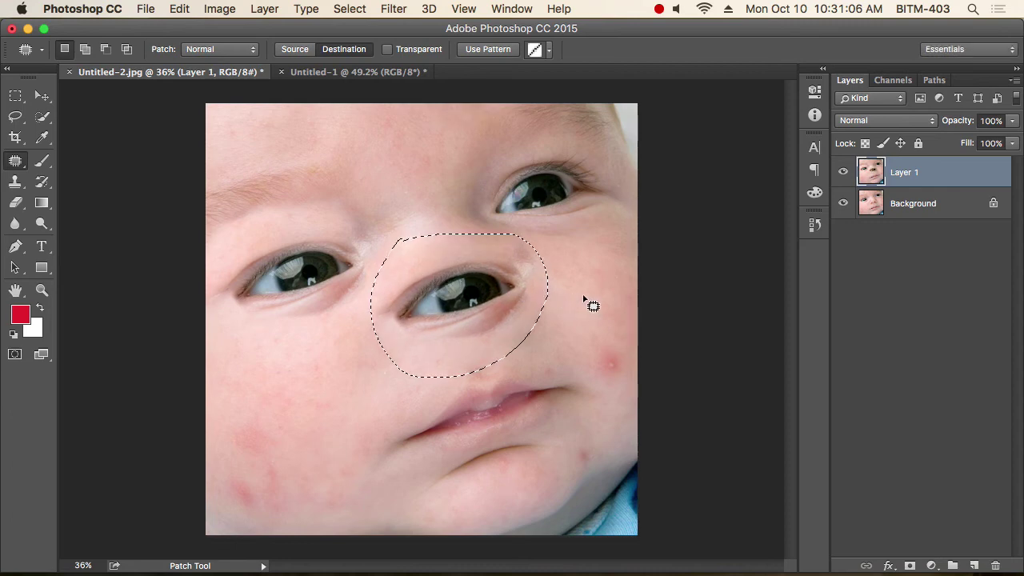
key(ctrl+d)
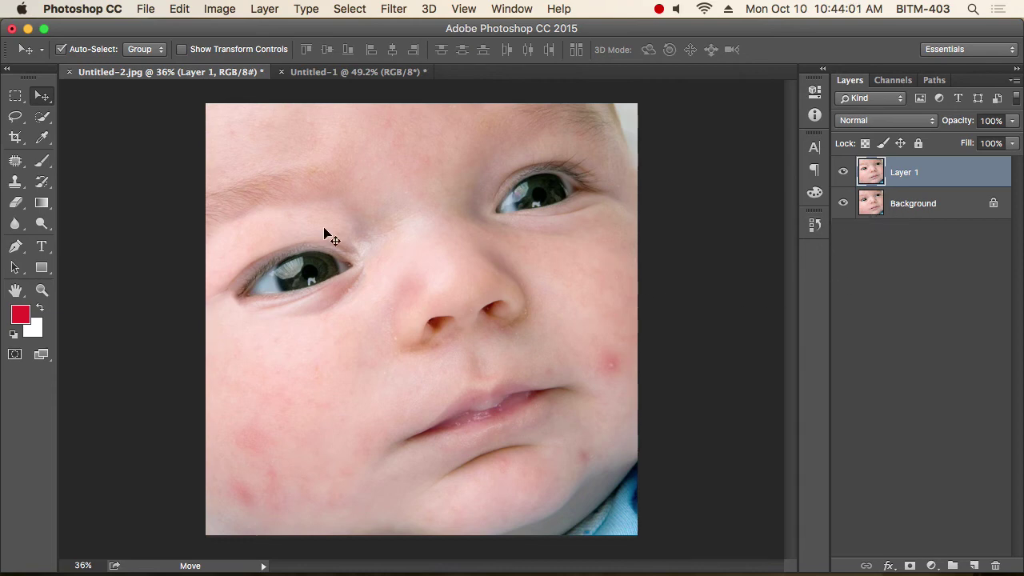
click(16, 161)
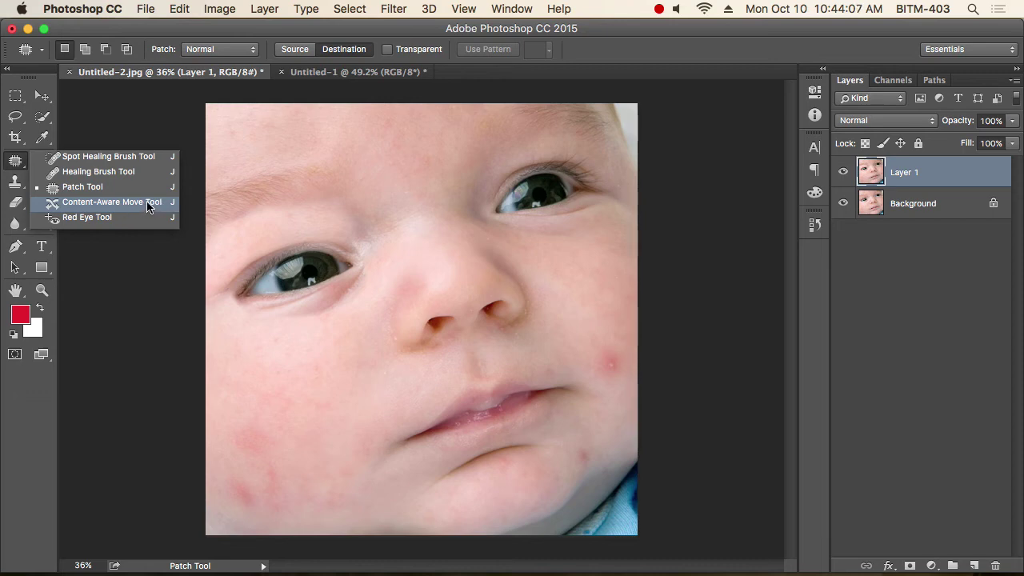
click(47, 98)
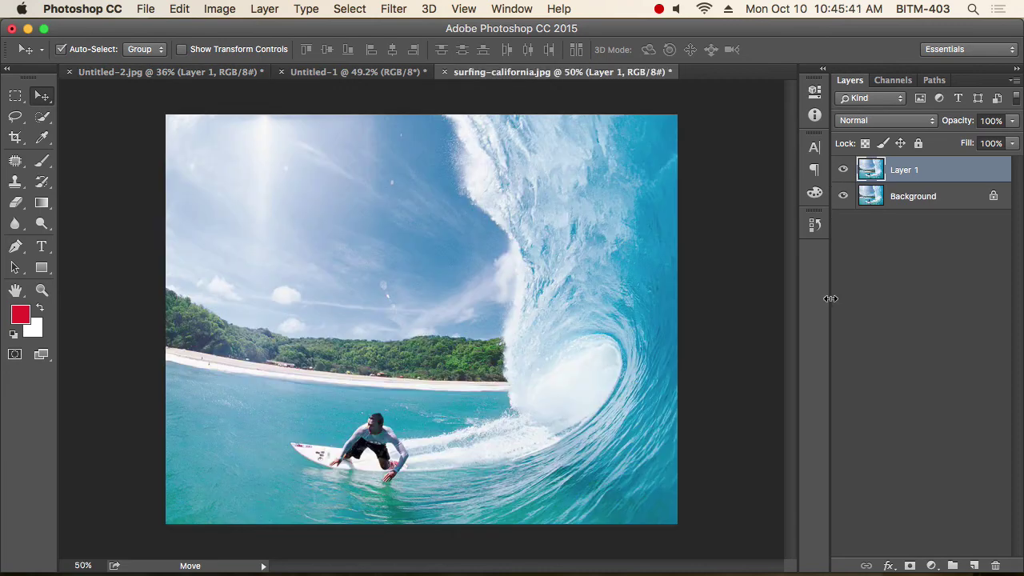
Step: Outline the surfer and board with the Content-Aware Move Tool in Extend mode and shift them about 119 px to the left
scroll(273, 468, up, 4)
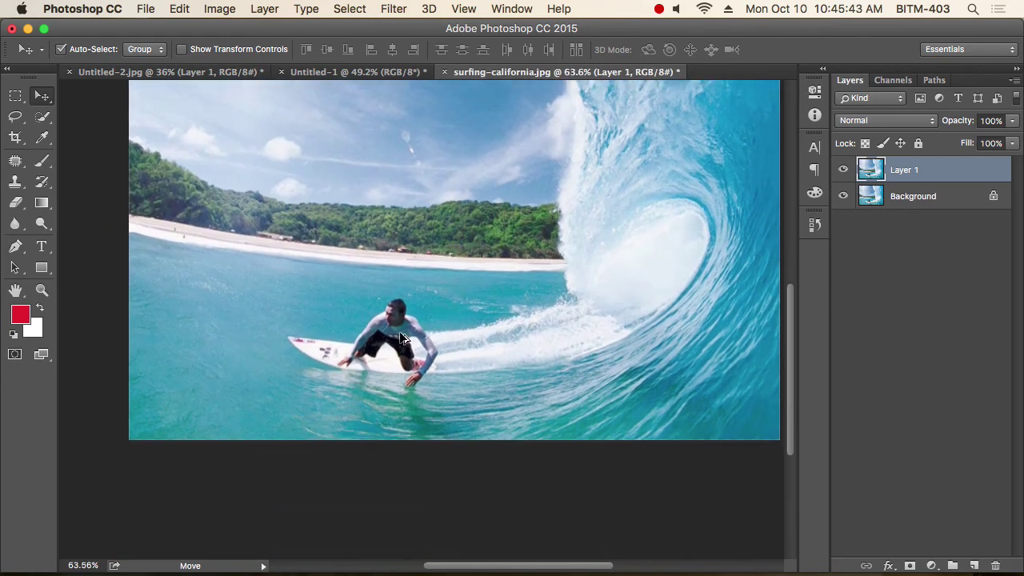
scroll(415, 305, up, 1)
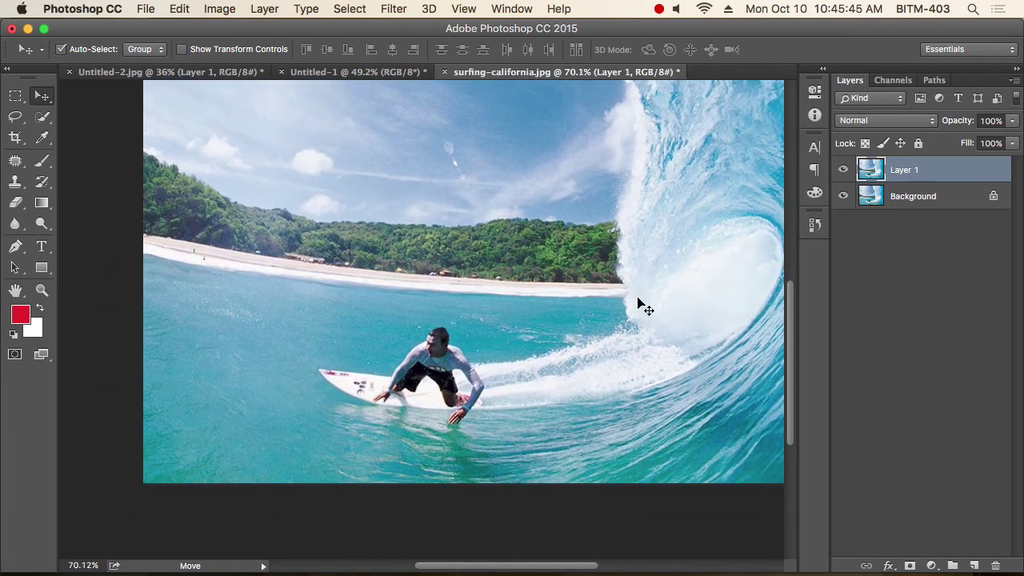
click(15, 161)
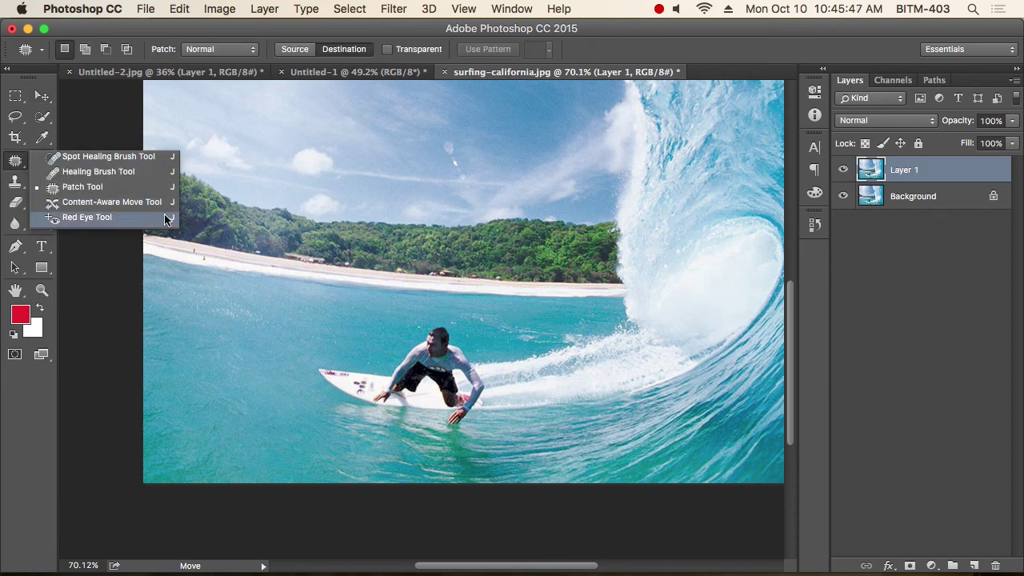
click(113, 201)
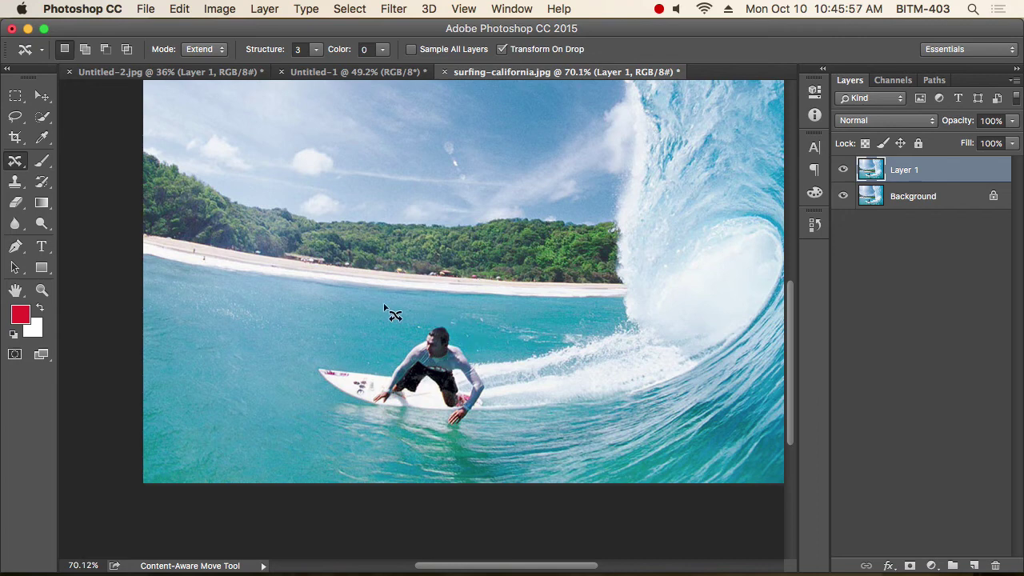
mouse_move(318, 295)
mouse_down()
mouse_move(272, 338)
mouse_move(279, 405)
mouse_move(334, 435)
mouse_move(444, 451)
mouse_move(613, 438)
mouse_move(611, 355)
mouse_move(430, 286)
mouse_move(272, 291)
mouse_up()
click(244, 336)
mouse_move(449, 308)
mouse_down()
mouse_move(386, 348)
mouse_move(295, 355)
mouse_move(284, 378)
mouse_move(295, 416)
mouse_move(329, 449)
mouse_move(390, 471)
mouse_move(443, 472)
mouse_move(495, 457)
mouse_move(549, 388)
mouse_move(544, 347)
mouse_move(447, 308)
mouse_up()
drag(450, 433, 384, 431)
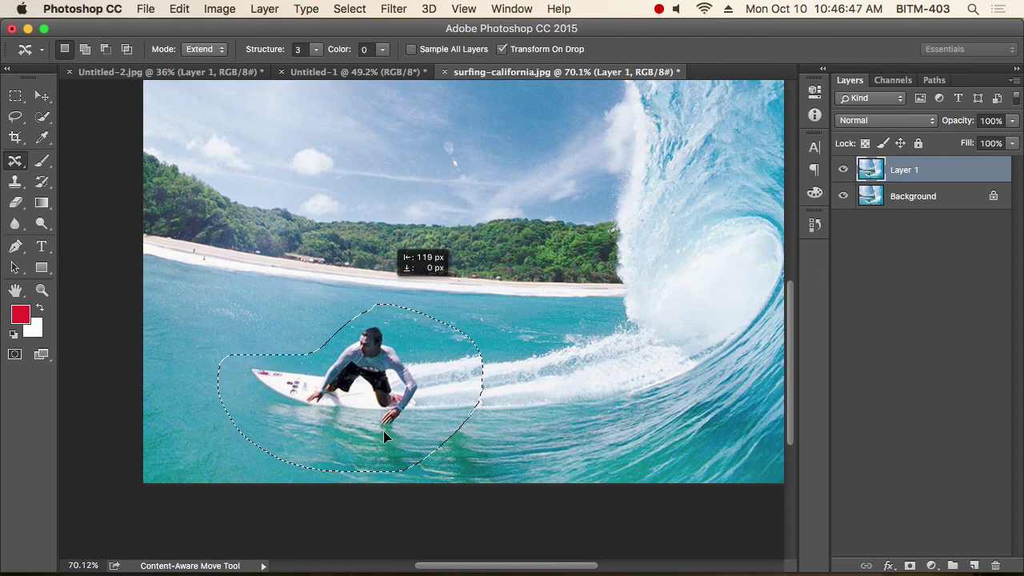
drag(383, 431, 383, 431)
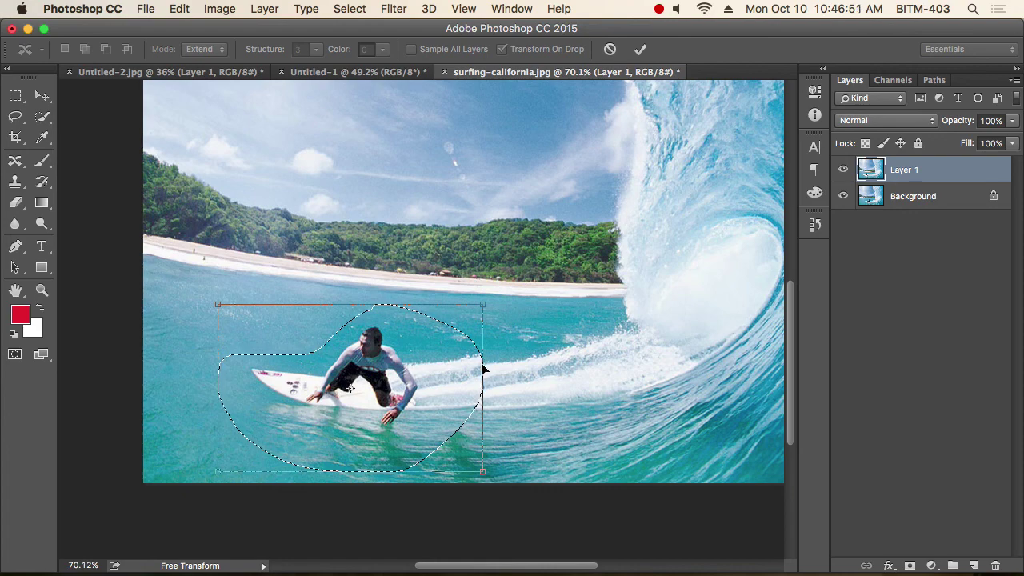
Step: Tilt the moved surfer slightly clockwise, shrink it a little to line up with the wake, and apply the transform with nothing left selected
scroll(483, 369, up, 5)
scroll(529, 318, down, 1)
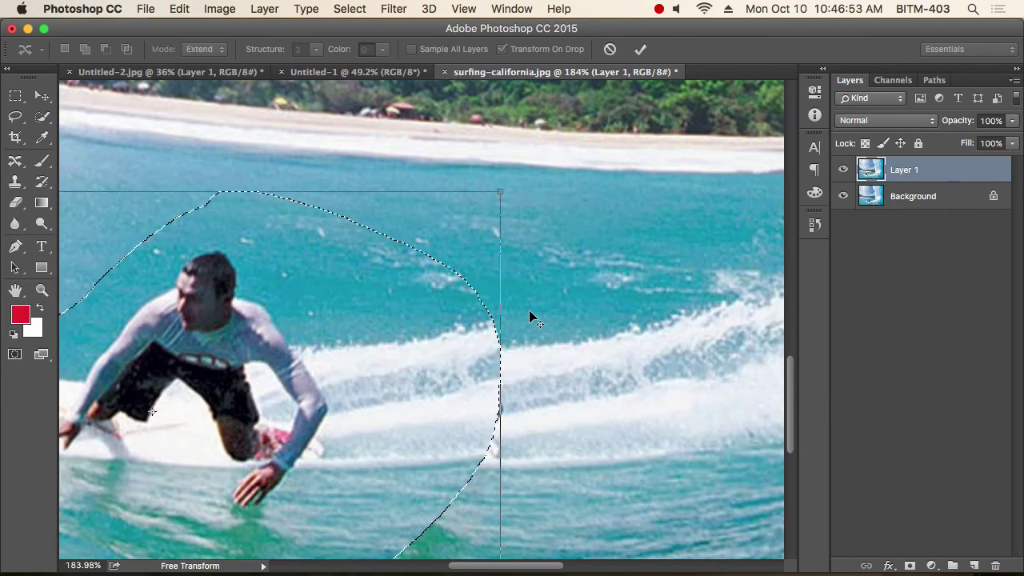
scroll(530, 314, down, 4)
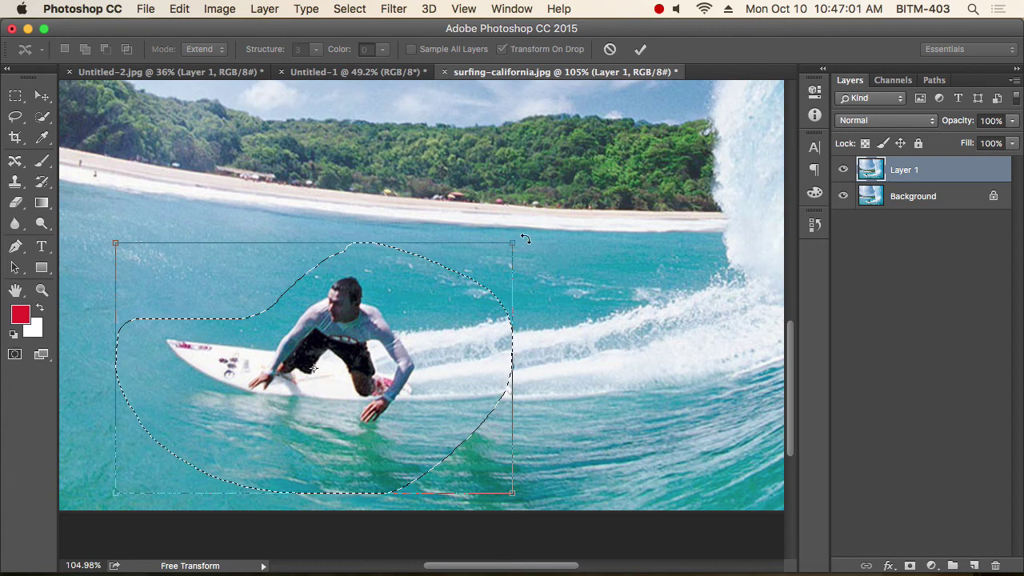
drag(525, 238, 535, 249)
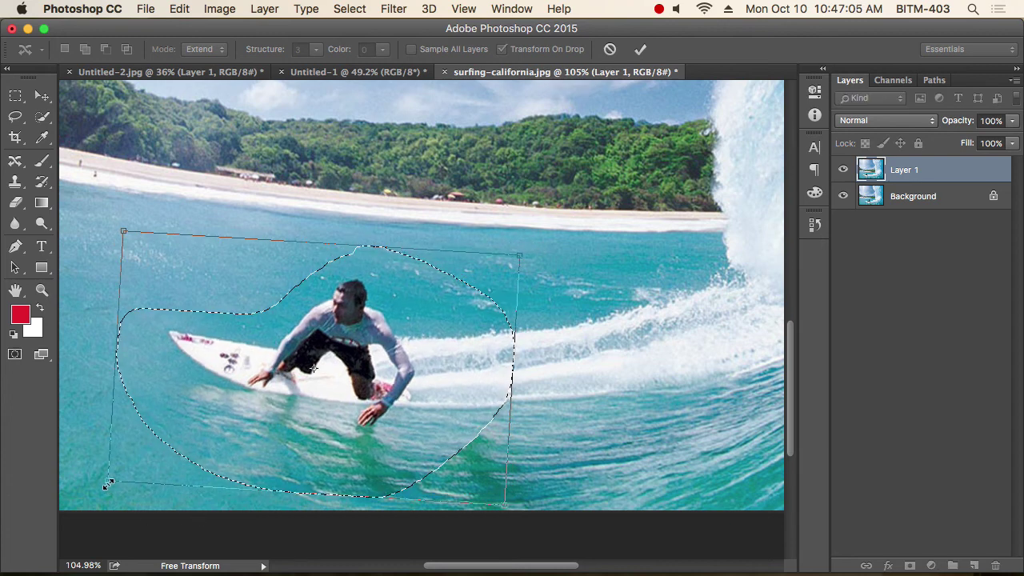
drag(109, 484, 124, 471)
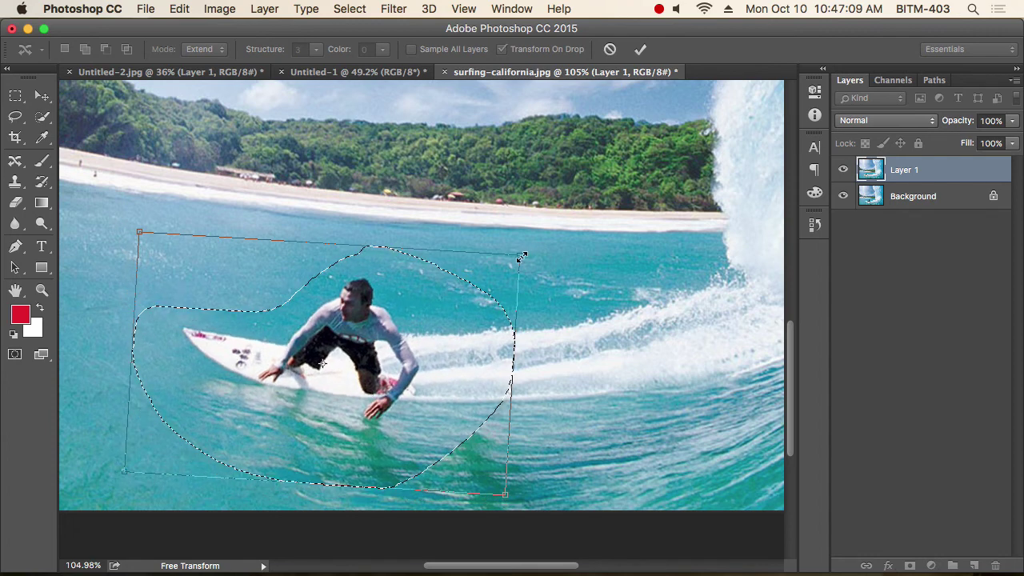
drag(520, 256, 515, 266)
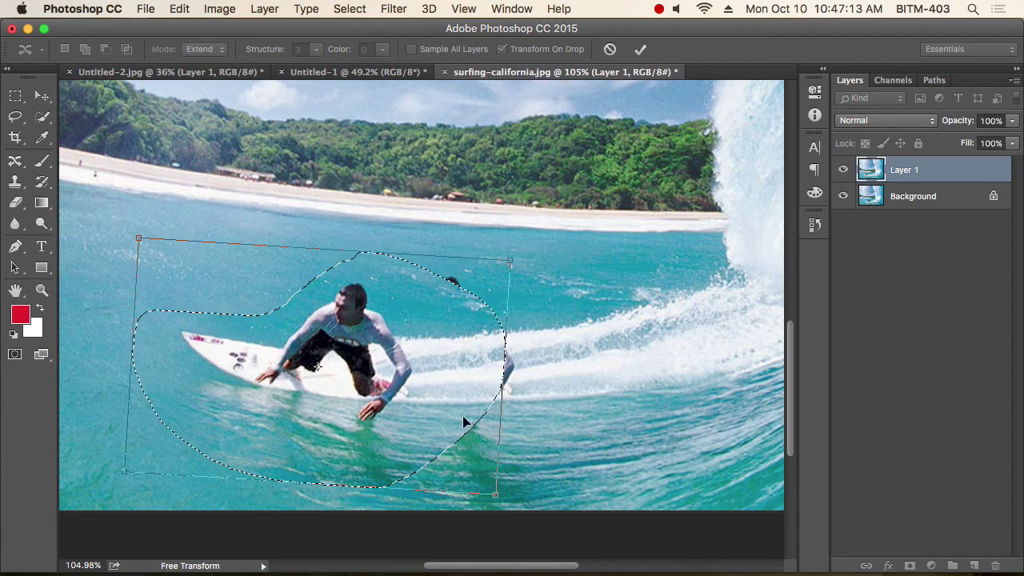
drag(464, 393, 472, 393)
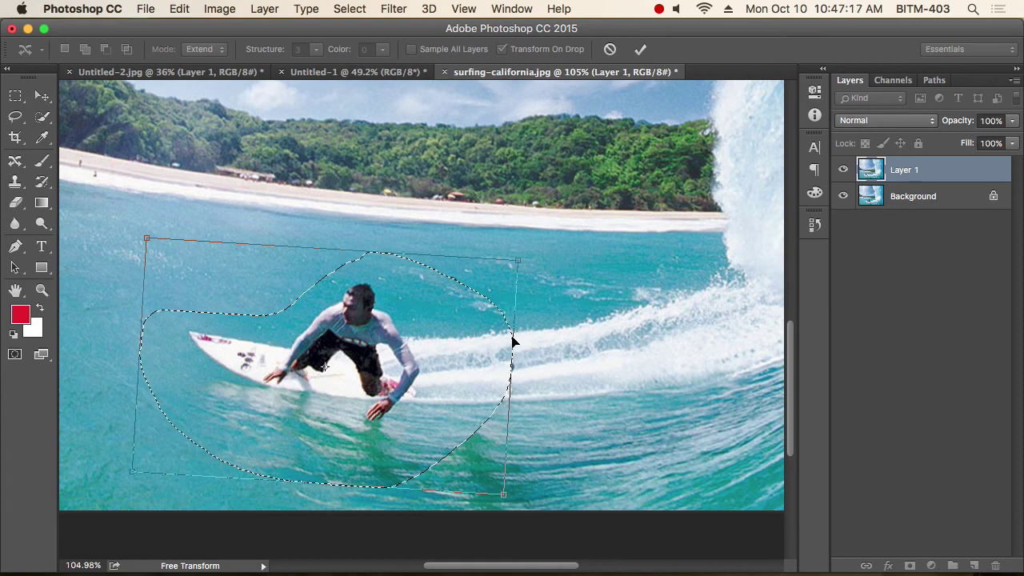
key(Return)
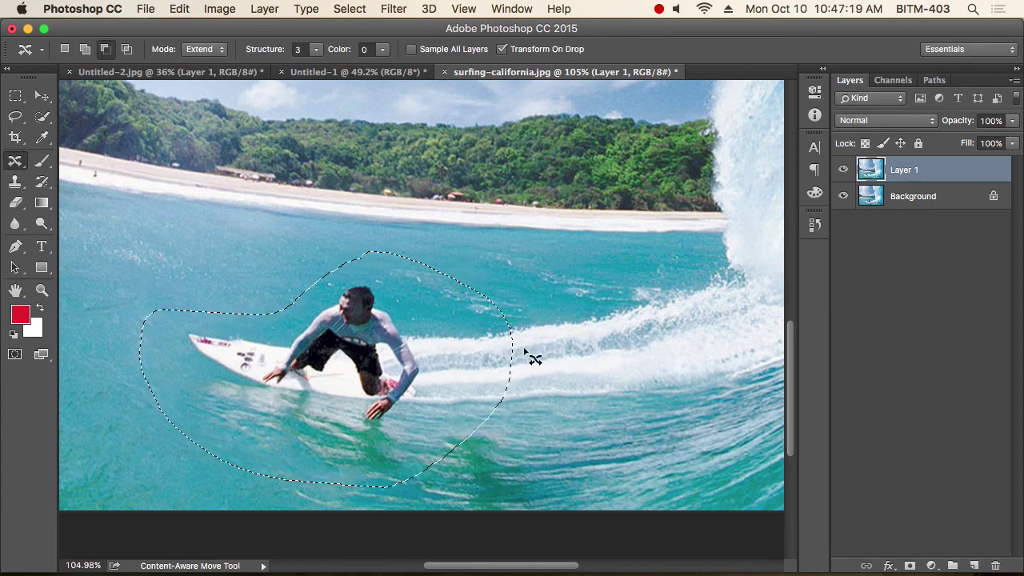
scroll(526, 350, down, 5)
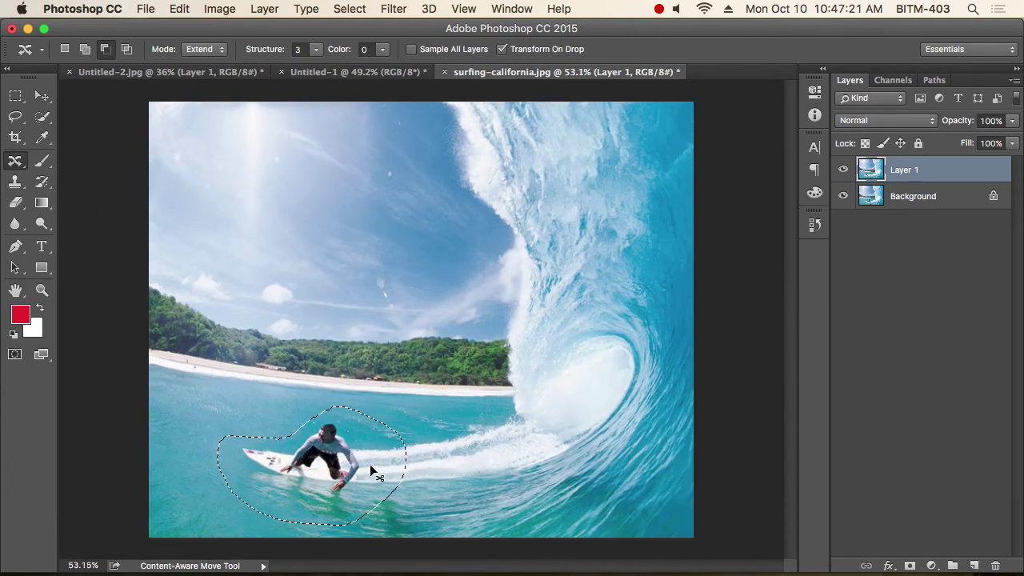
key(super+d)
Step: Compare the surfer's moved and original positions by repeatedly hiding and showing Layer 1, and inspect the blended water and wake up close
scroll(309, 504, up, 1)
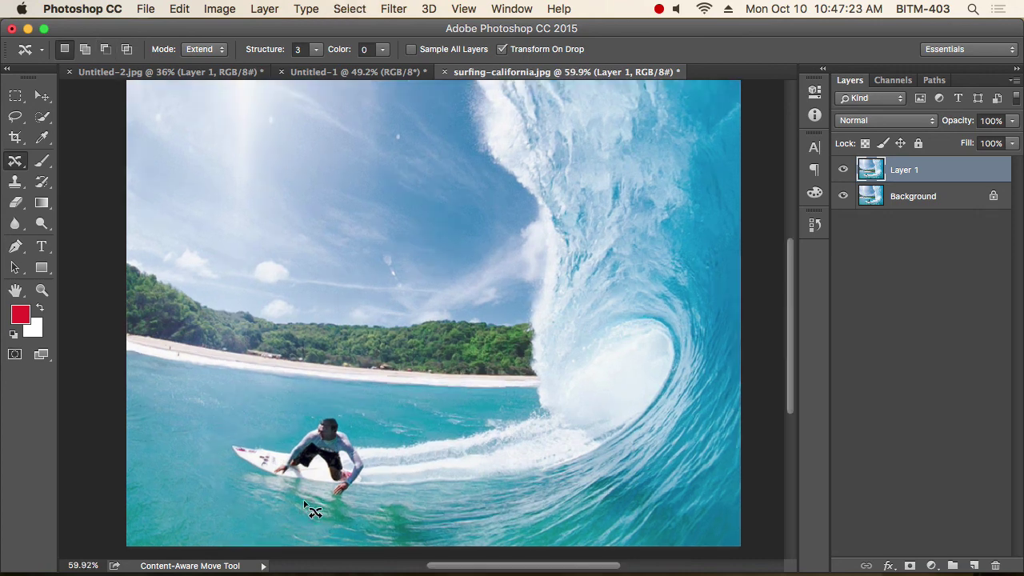
drag(400, 476, 416, 435)
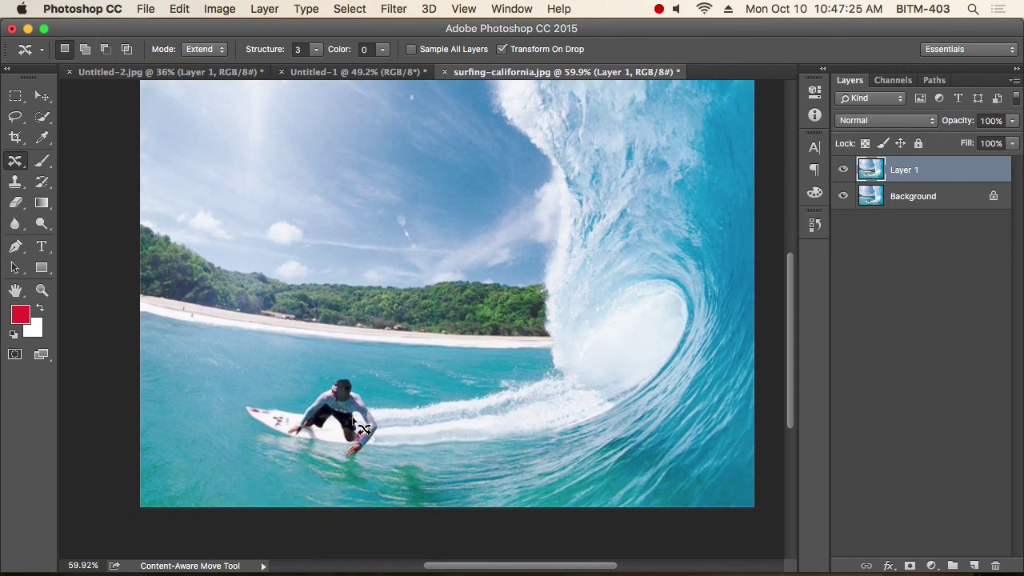
click(844, 170)
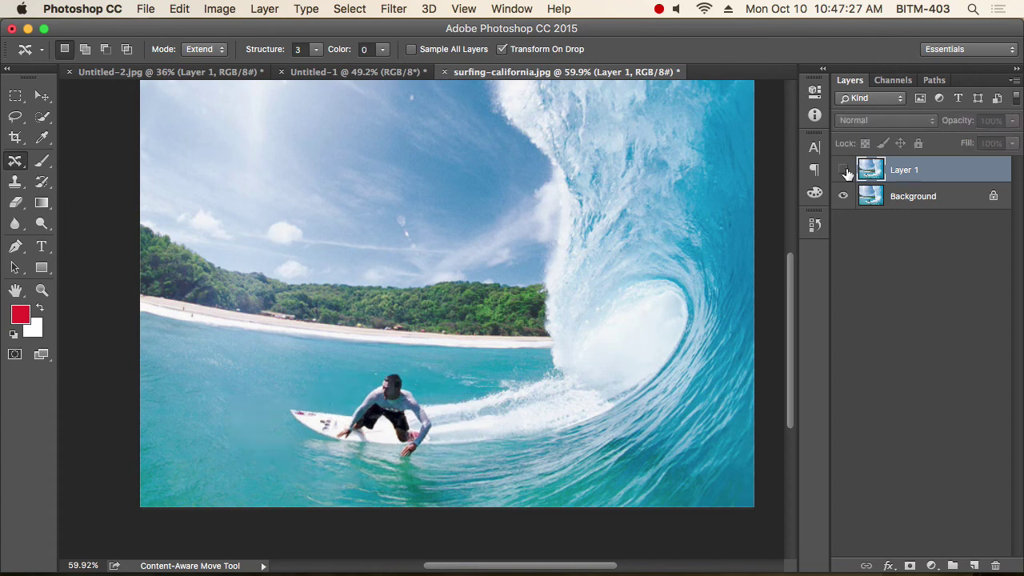
click(843, 170)
click(843, 170)
click(844, 170)
click(843, 169)
click(843, 170)
click(844, 170)
click(843, 170)
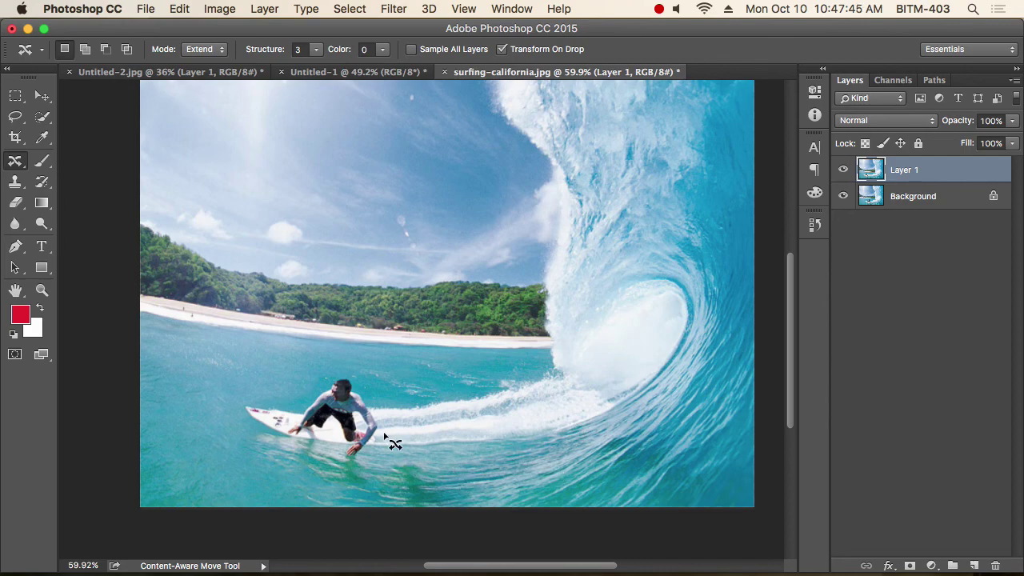
scroll(392, 442, up, 3)
scroll(464, 448, down, 3)
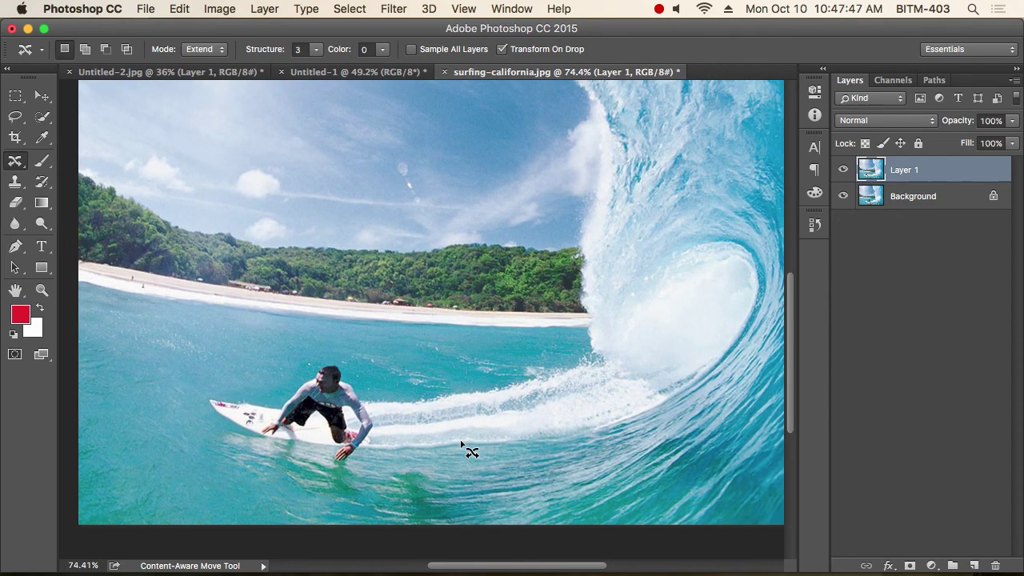
scroll(319, 488, up, 1)
scroll(318, 488, up, 2)
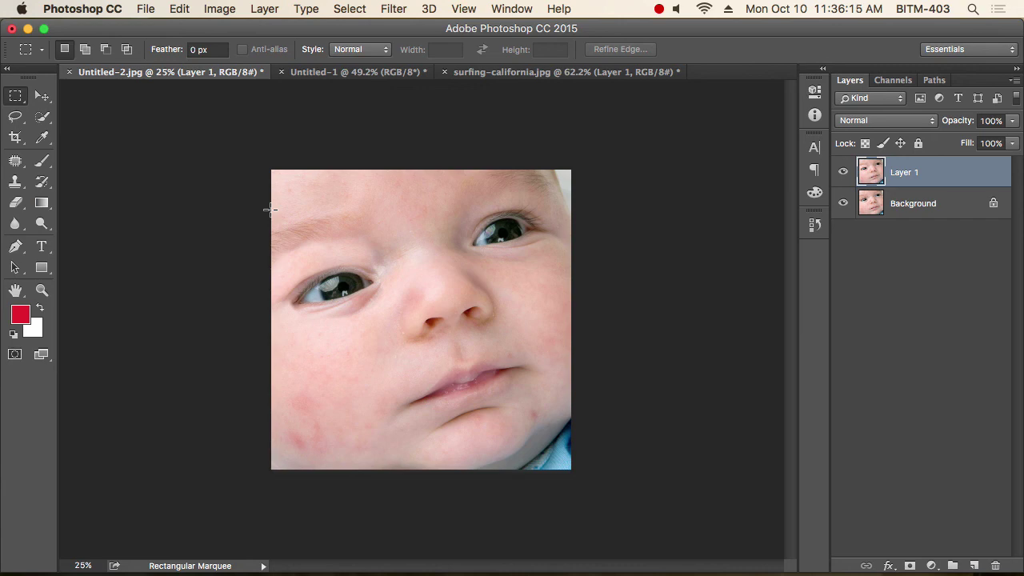
Step: Crop Untitled-2.jpg to a rectangular marquee around the baby's eyes and nose, then undo the crop and clear the selection
drag(268, 159, 611, 344)
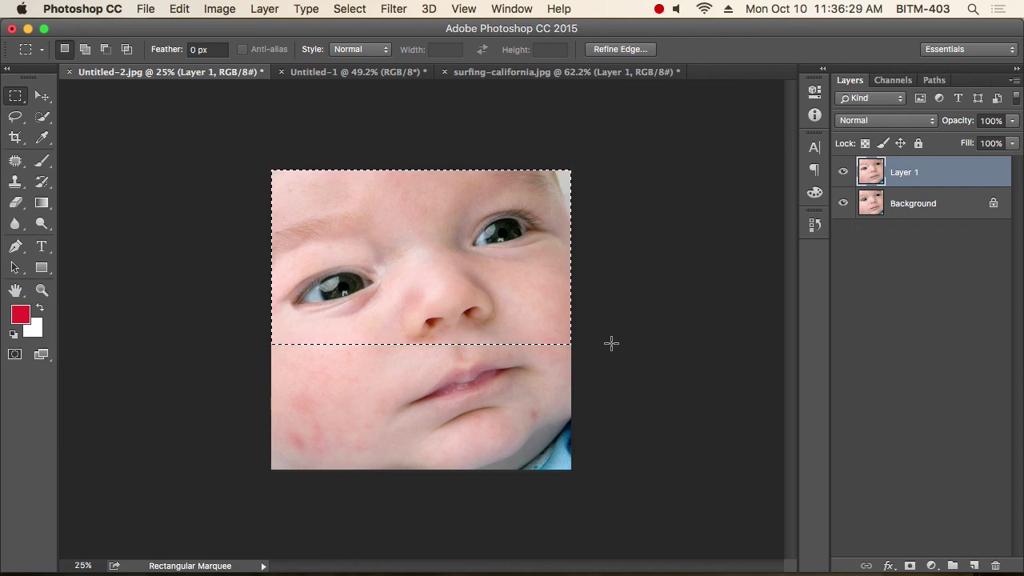
click(611, 343)
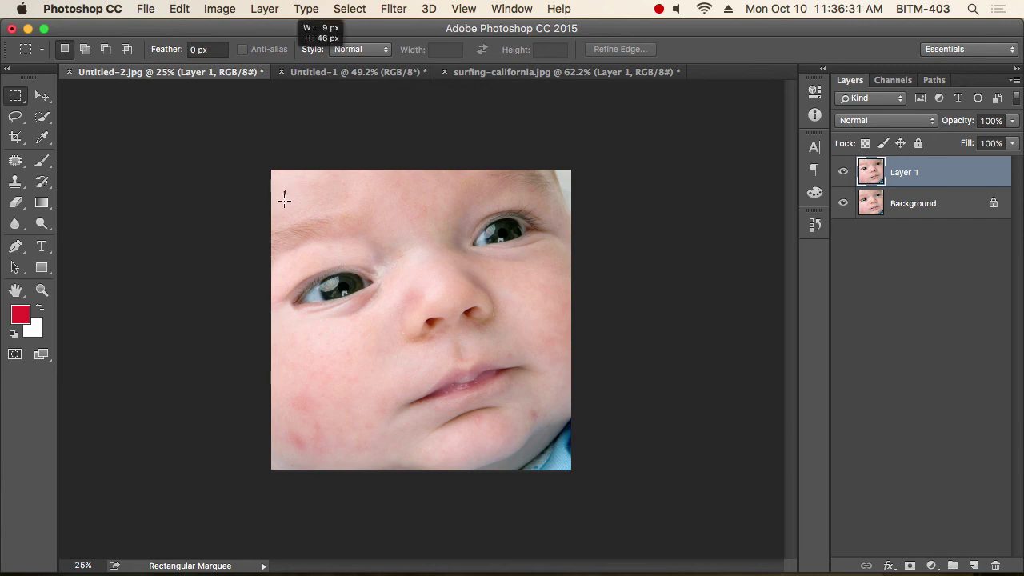
drag(285, 186, 552, 338)
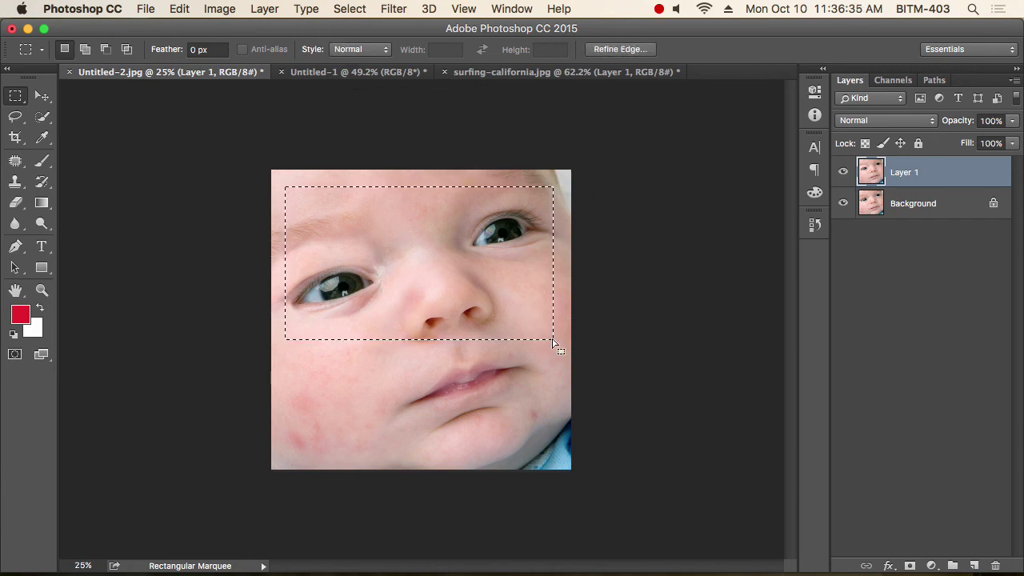
click(220, 10)
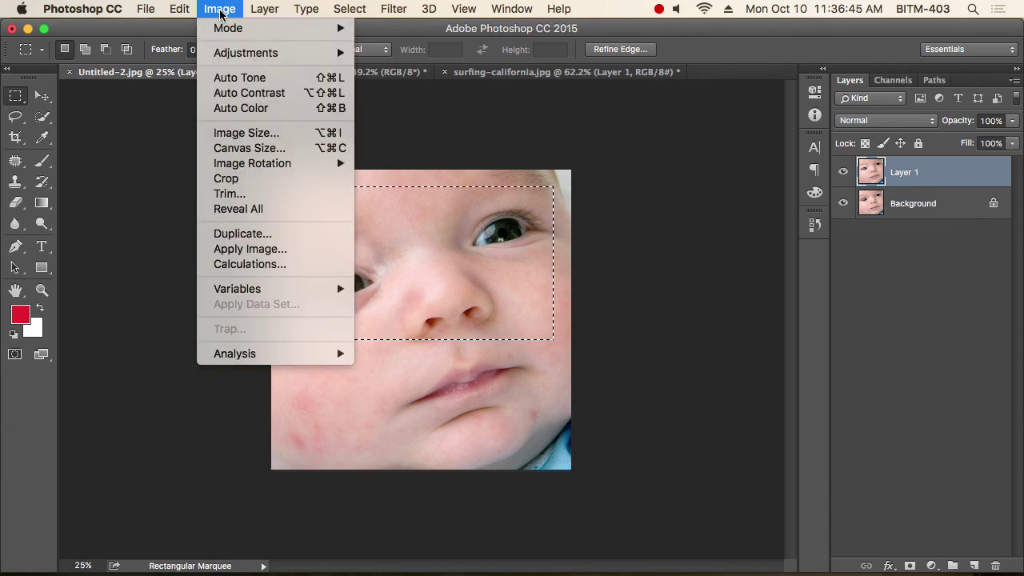
click(274, 180)
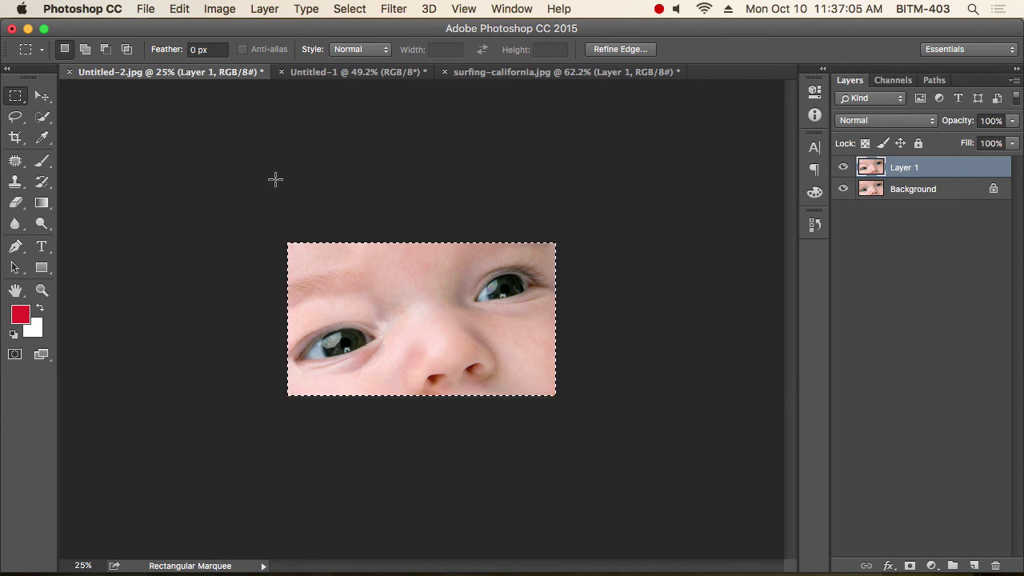
key(super+z)
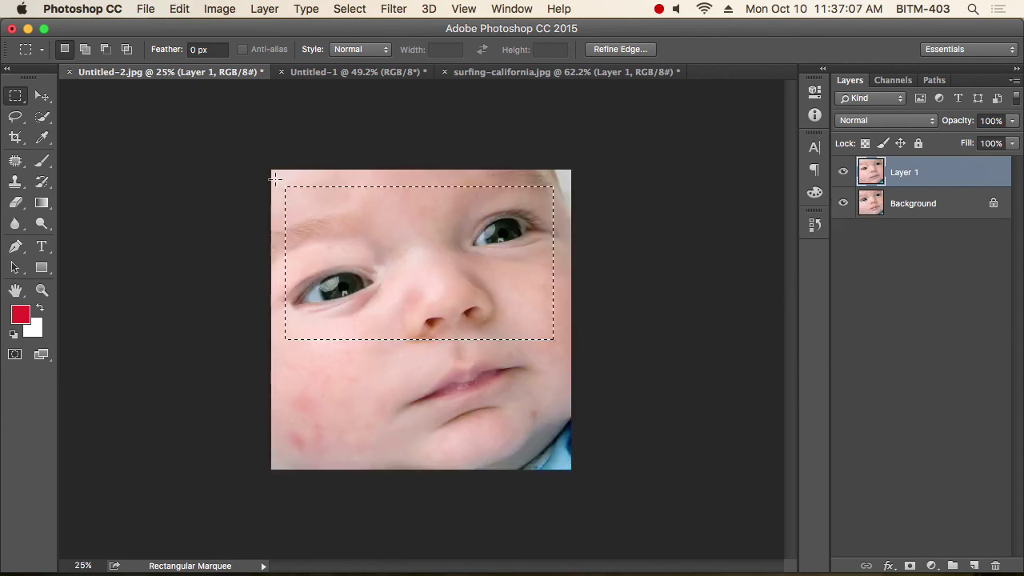
key(super+d)
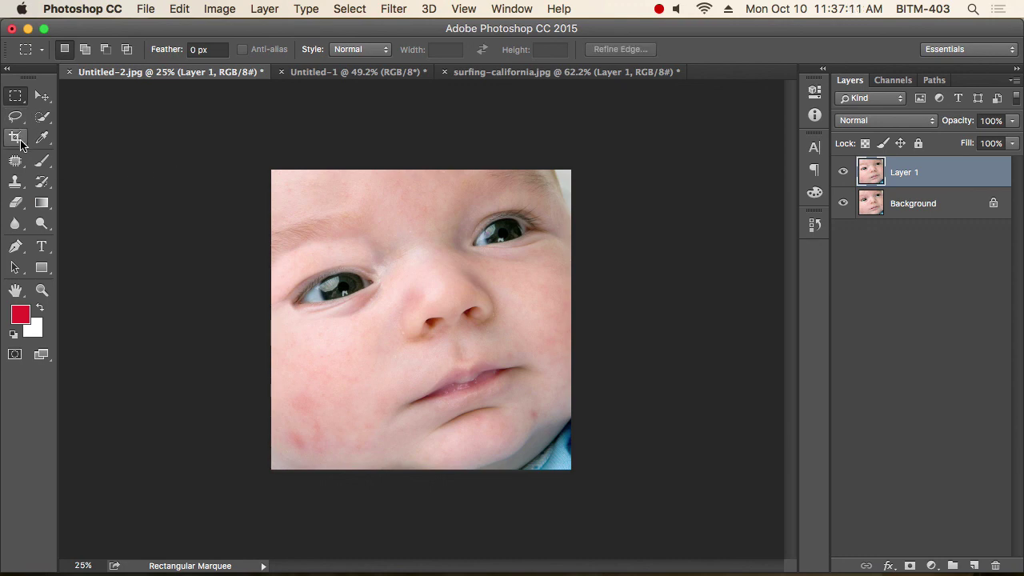
Step: Crop the baby photo to a wide rectangle around the eyes and nose with the Crop Tool
drag(21, 144, 138, 163)
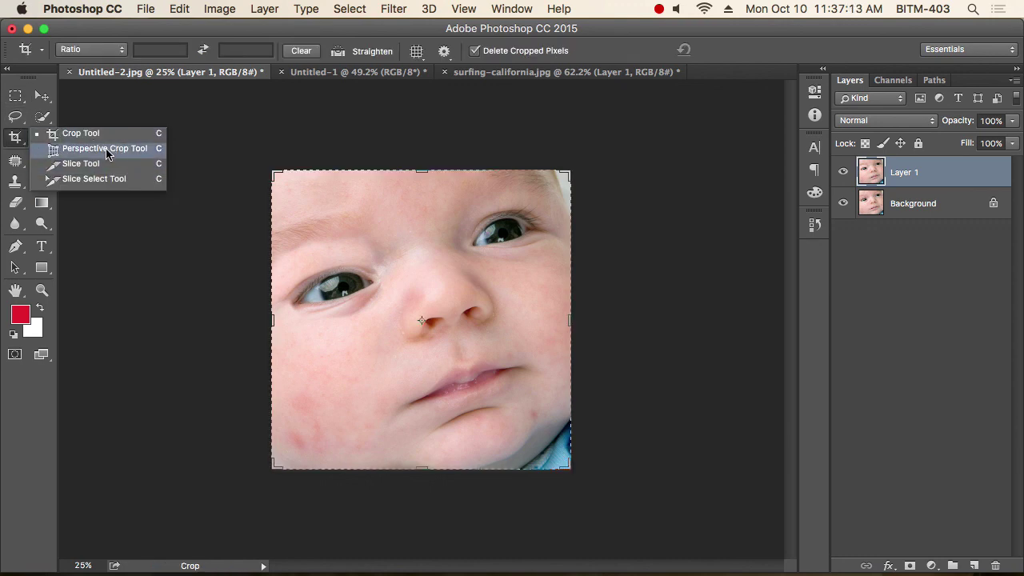
click(15, 140)
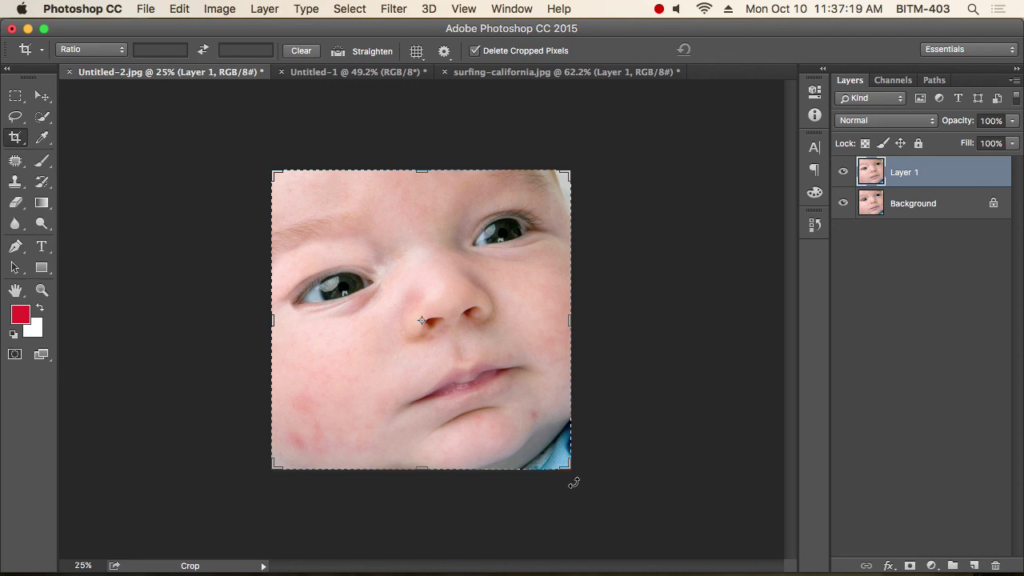
drag(569, 470, 562, 404)
drag(279, 236, 285, 249)
drag(557, 390, 552, 391)
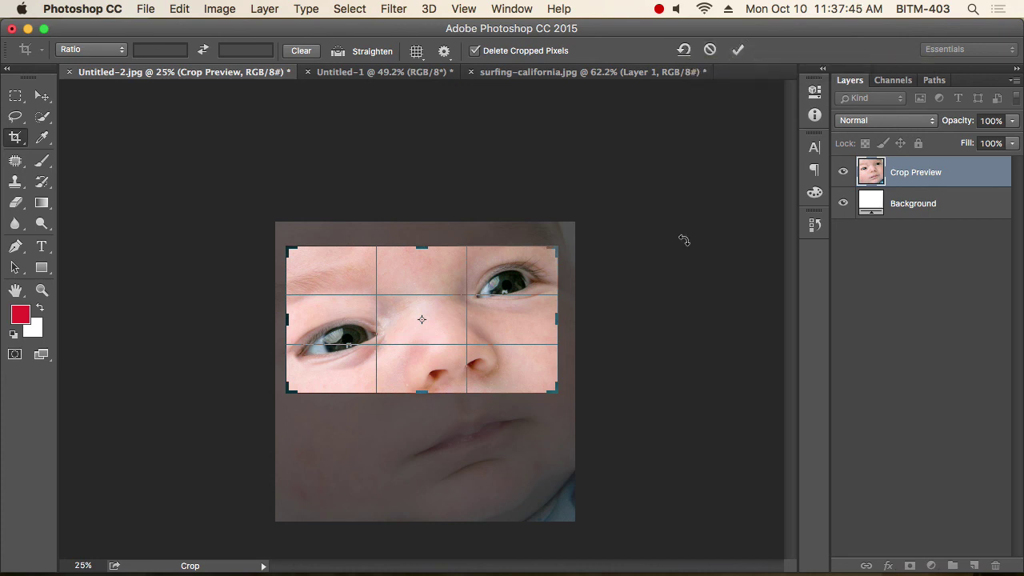
key(Return)
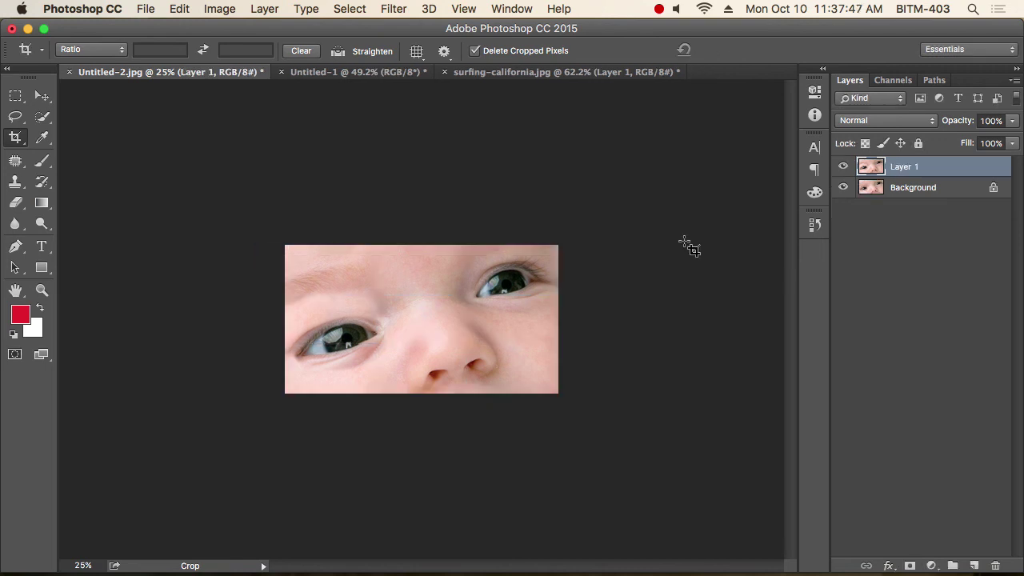